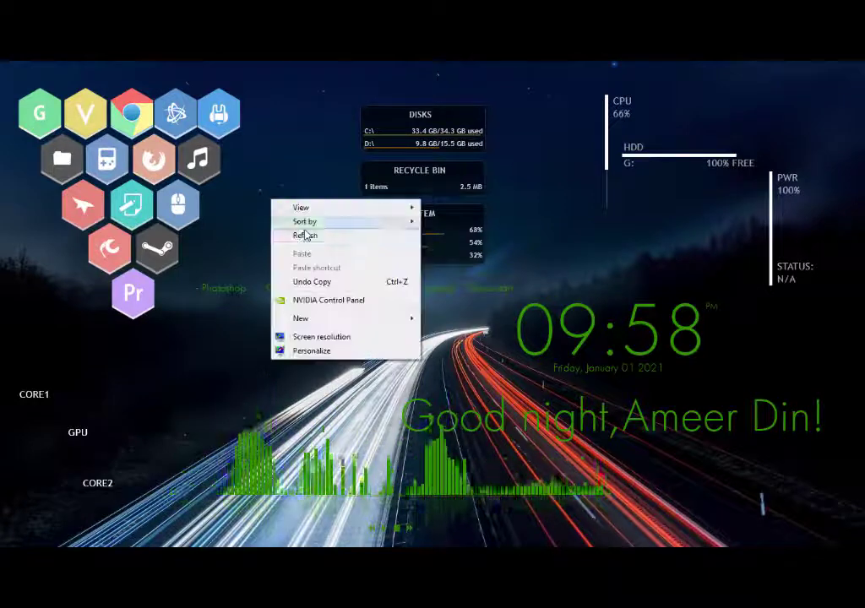
click(303, 235)
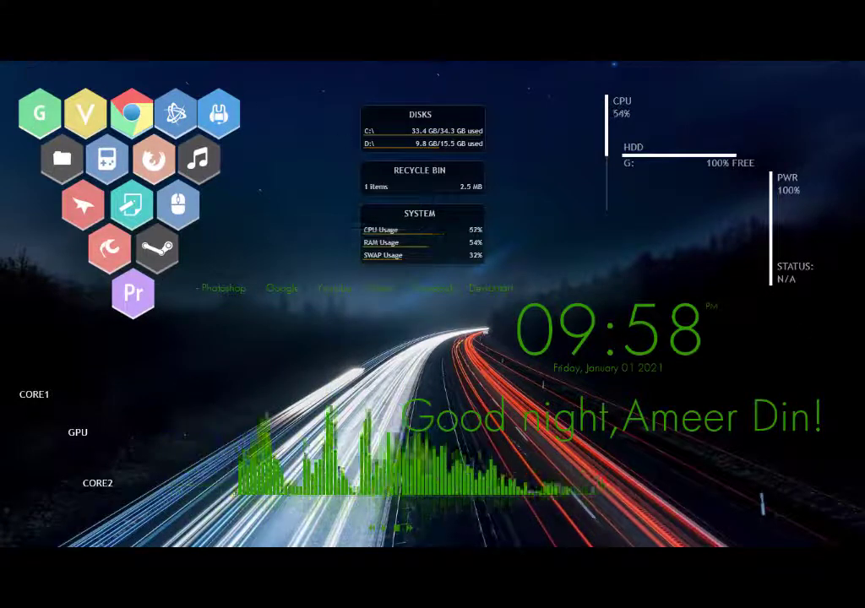
mouse_move(852, 311)
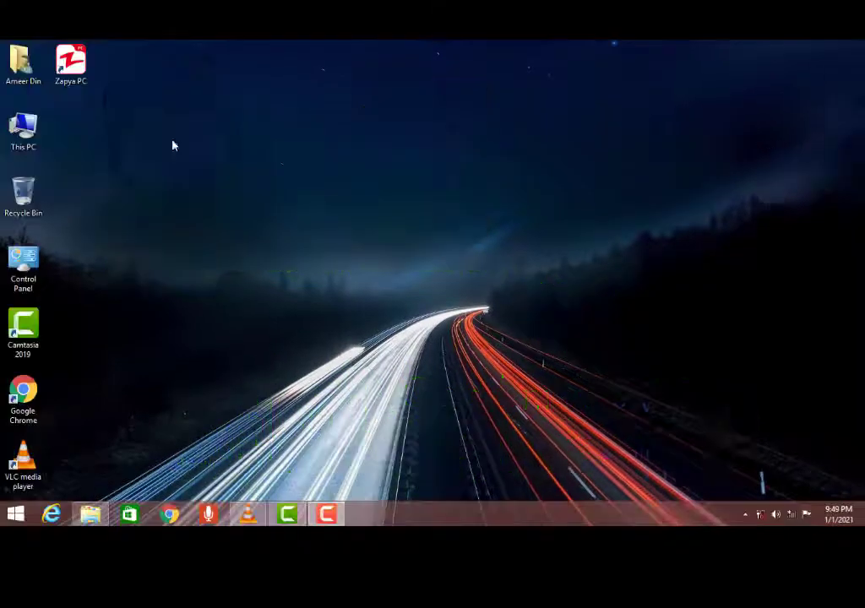
right_click(182, 70)
click(221, 116)
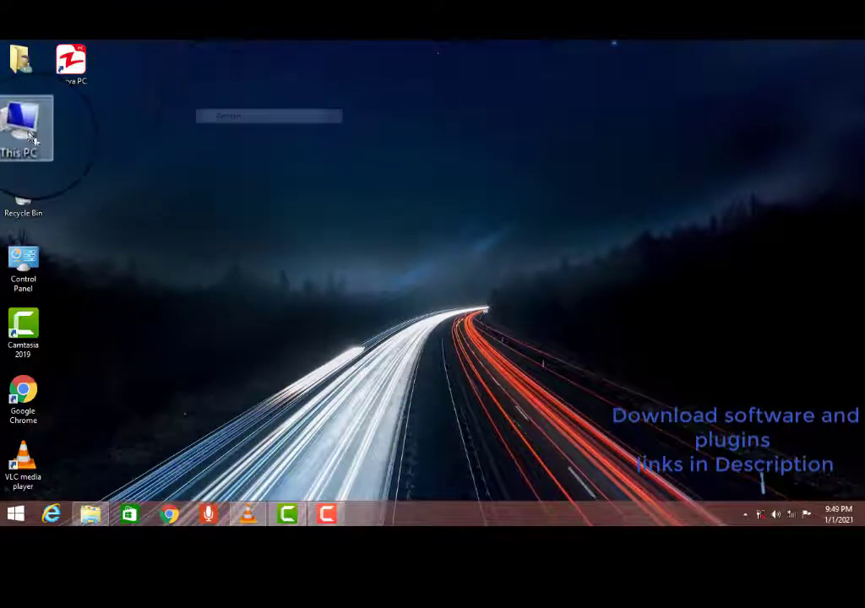
Open the Downloads folder and delete the already extracted "How to customize Desktop Like wonderfull" folder
double_click(32, 135)
click(53, 132)
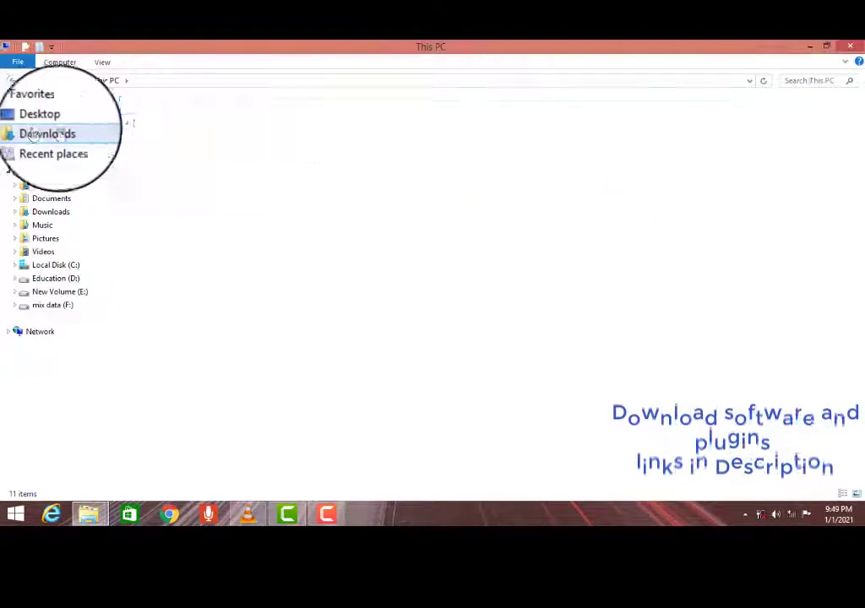
right_click(143, 152)
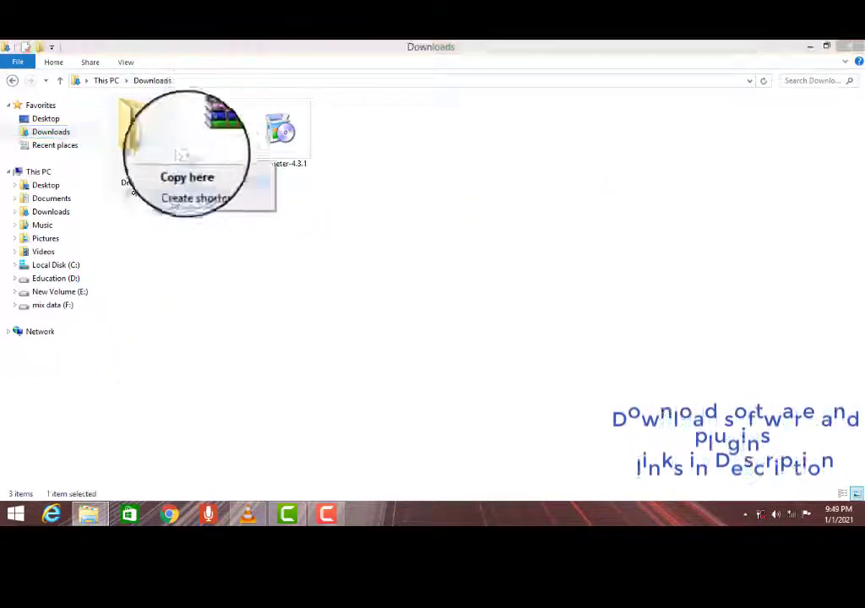
click(146, 145)
right_click(145, 141)
click(178, 351)
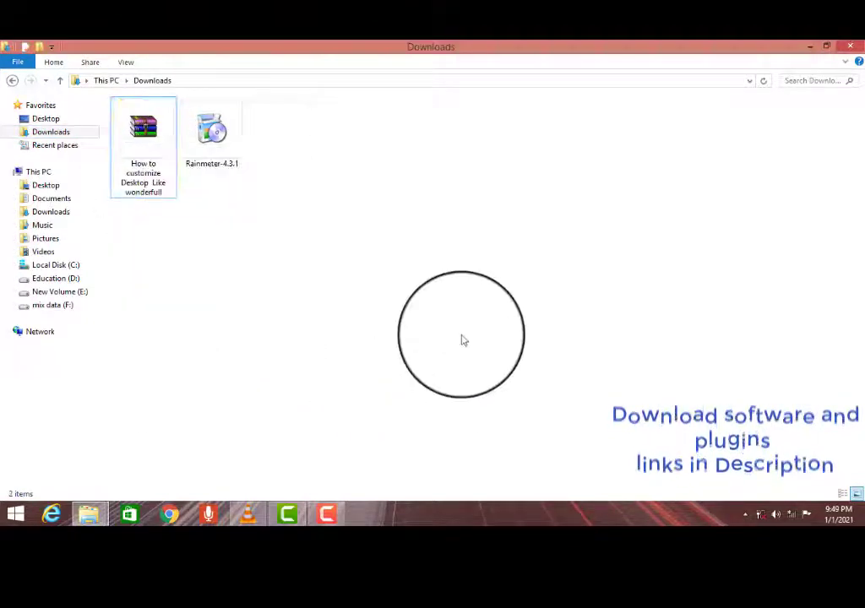
Extract the "How to customize Desktop Like wonderfull" archive to its default folder in Downloads and close WinRAR
double_click(156, 135)
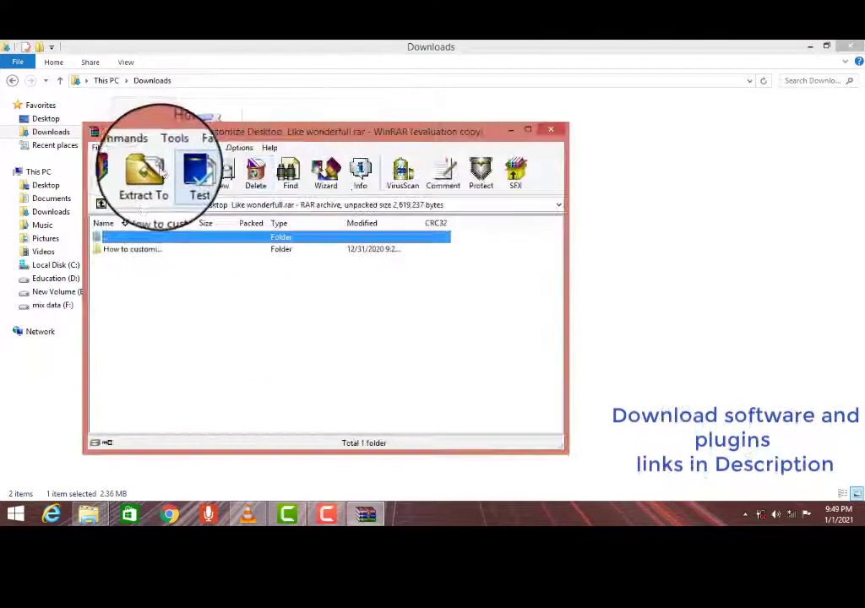
click(149, 166)
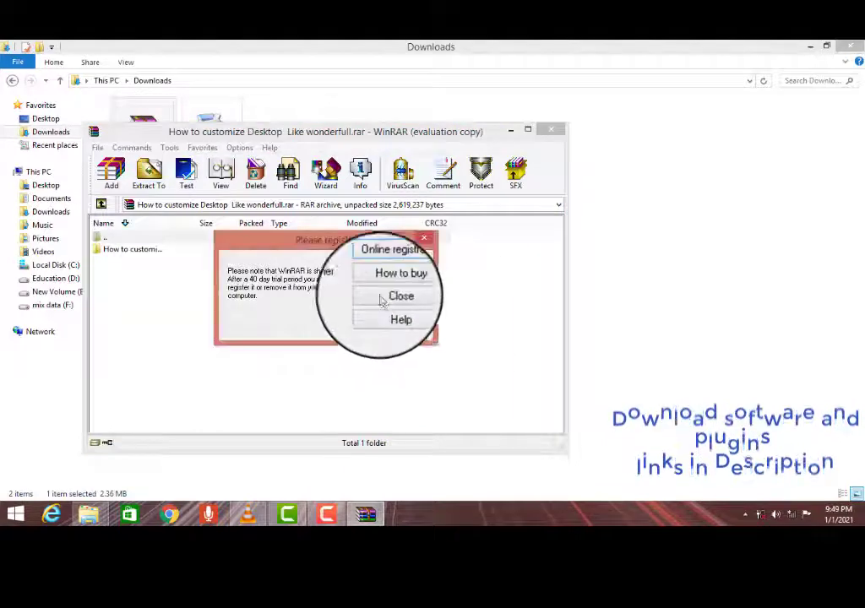
click(381, 299)
click(150, 168)
click(348, 420)
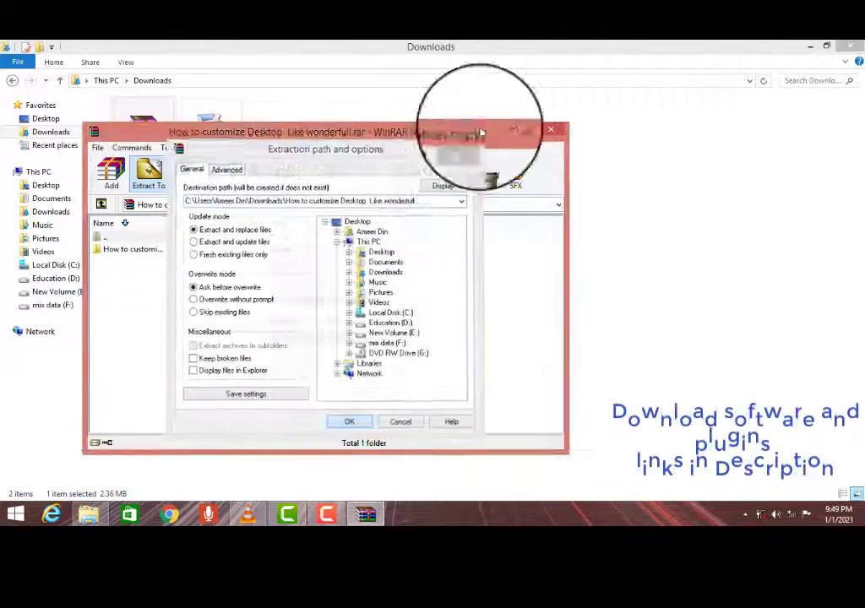
click(554, 135)
Run the Rainmeter-4.3.1 installer as a standard installation, with the 64-bit version and launch on startup enabled
double_click(213, 133)
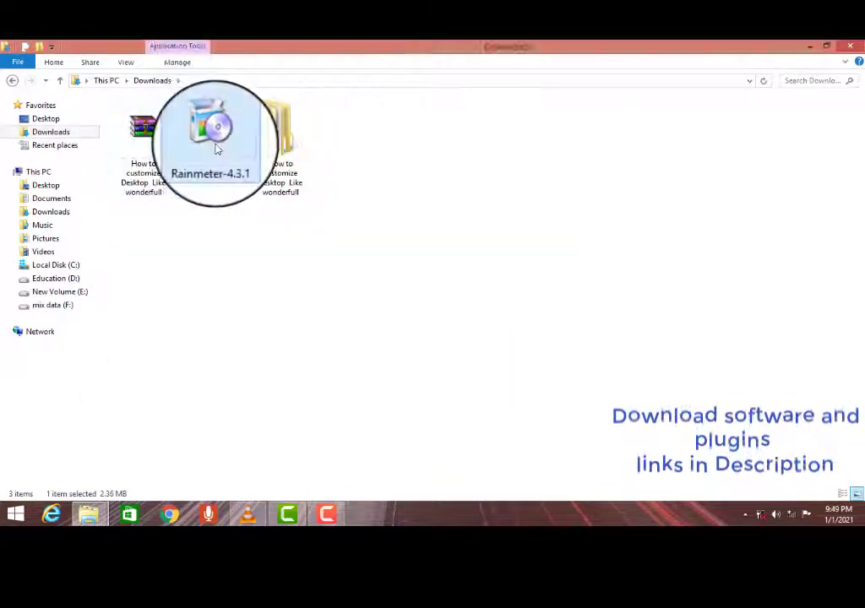
click(439, 308)
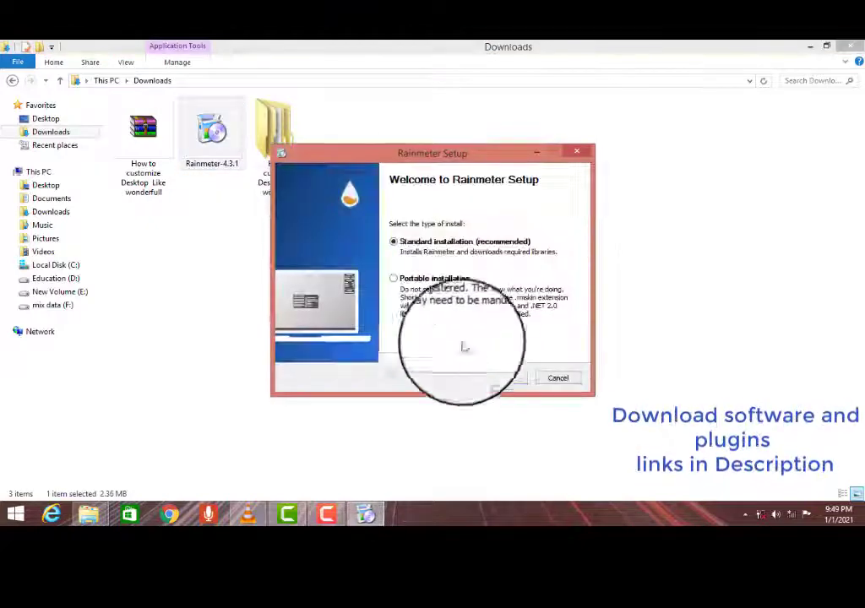
click(505, 377)
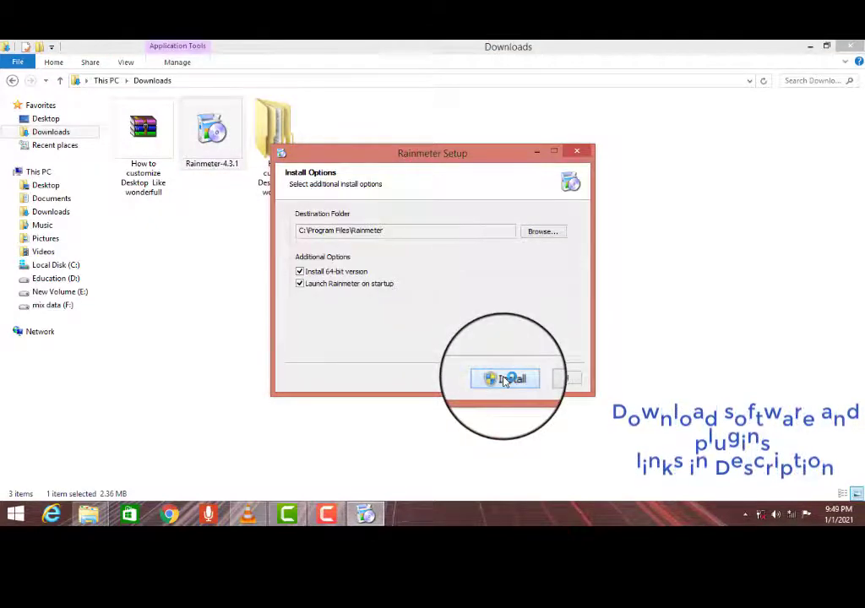
click(504, 379)
Open the extracted "How to customize Desktop Like wonderfull" folder and the folder of the same name inside it
click(267, 141)
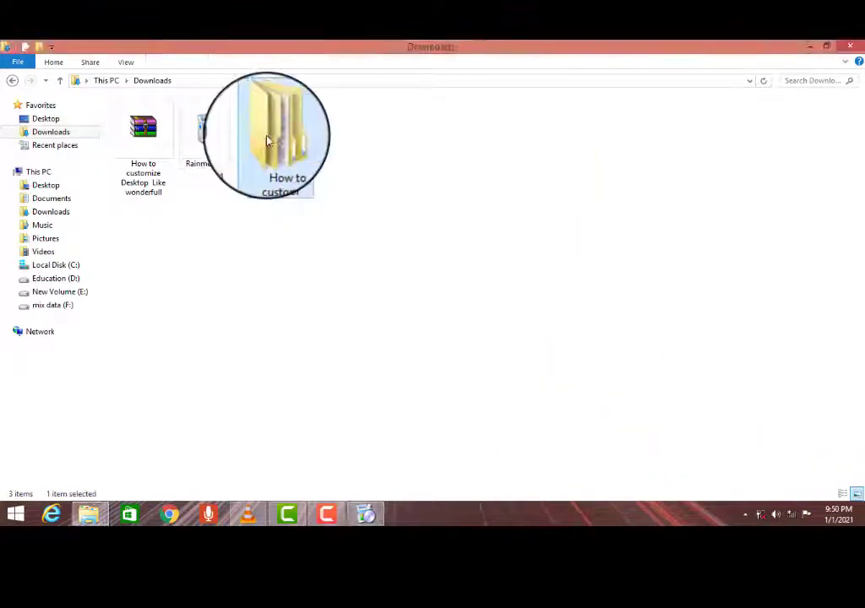
double_click(267, 141)
double_click(228, 127)
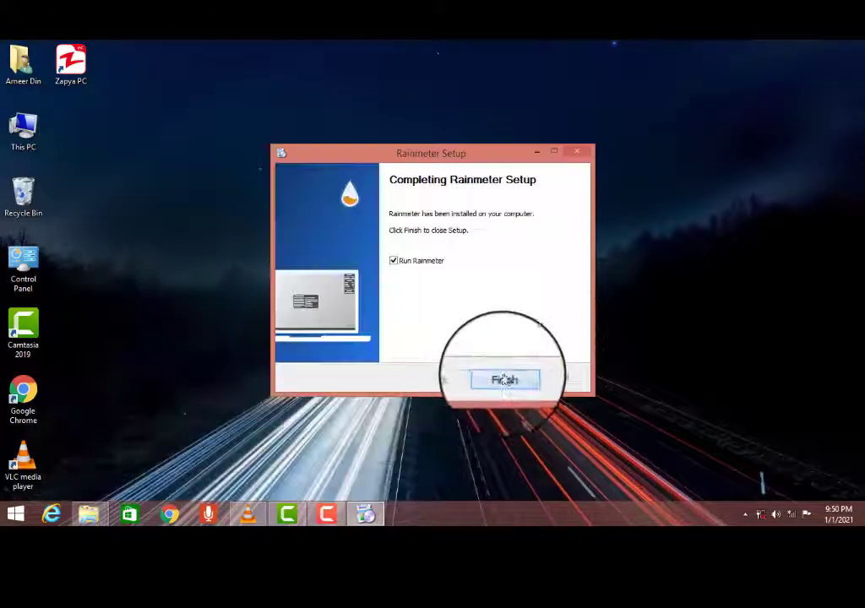
Finish the Rainmeter setup with Run Rainmeter enabled and unload the welcome skin from the desktop
click(506, 379)
right_click(384, 196)
click(431, 241)
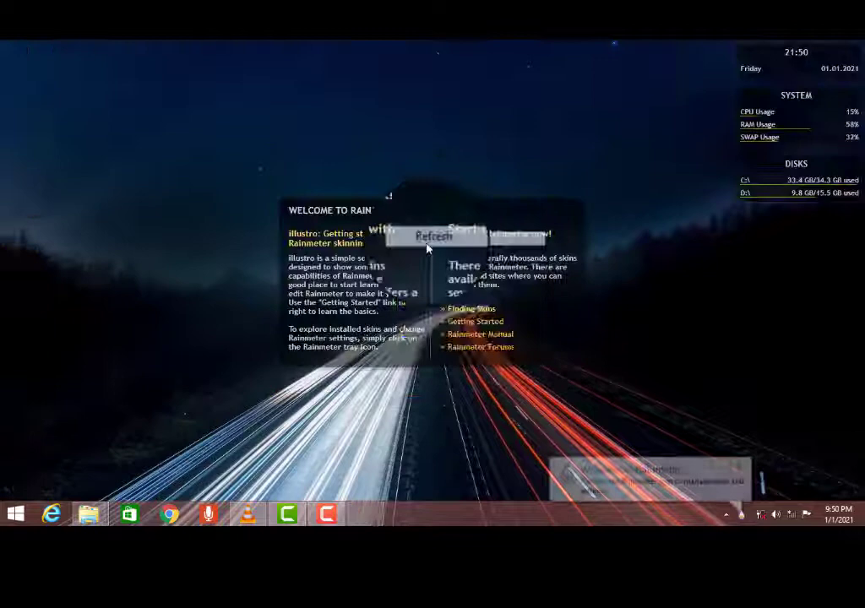
right_click(529, 312)
click(573, 441)
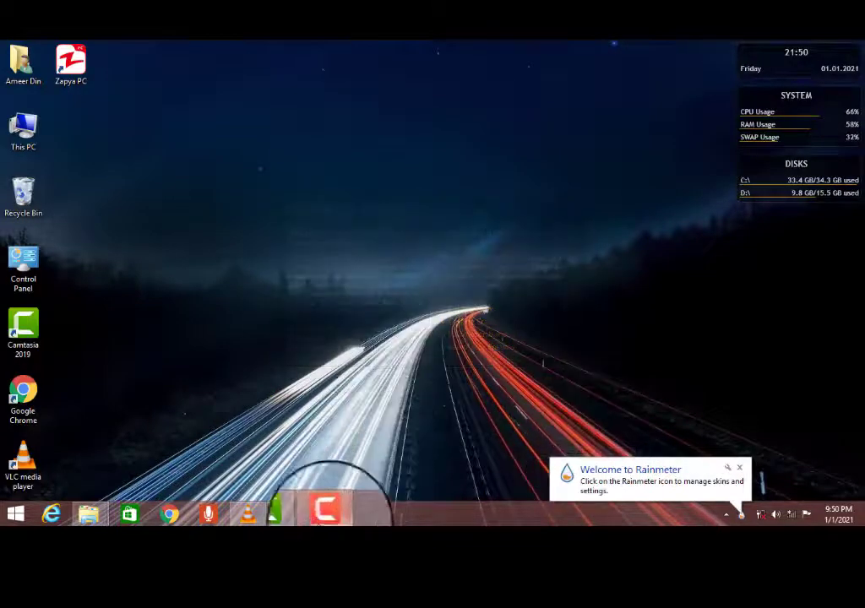
Hide all icons on the desktop
right_click(340, 180)
mouse_move(391, 193)
click(539, 267)
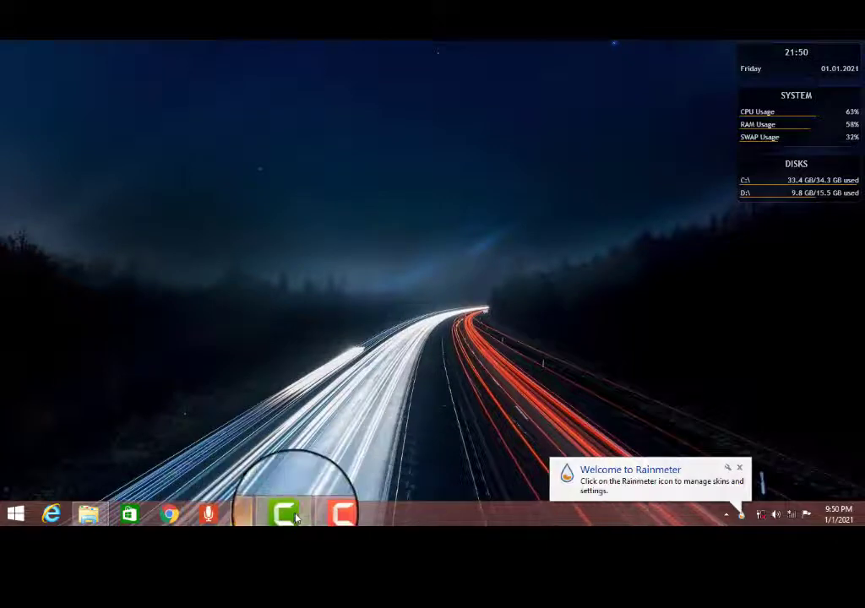
Close the extra Downloads window, leaving the window with the extracted files open
mouse_move(90, 517)
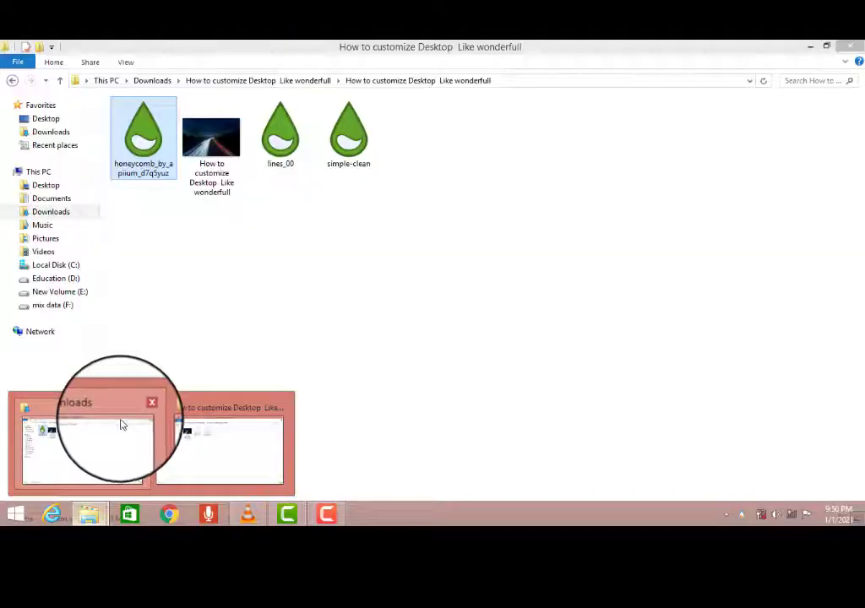
click(120, 423)
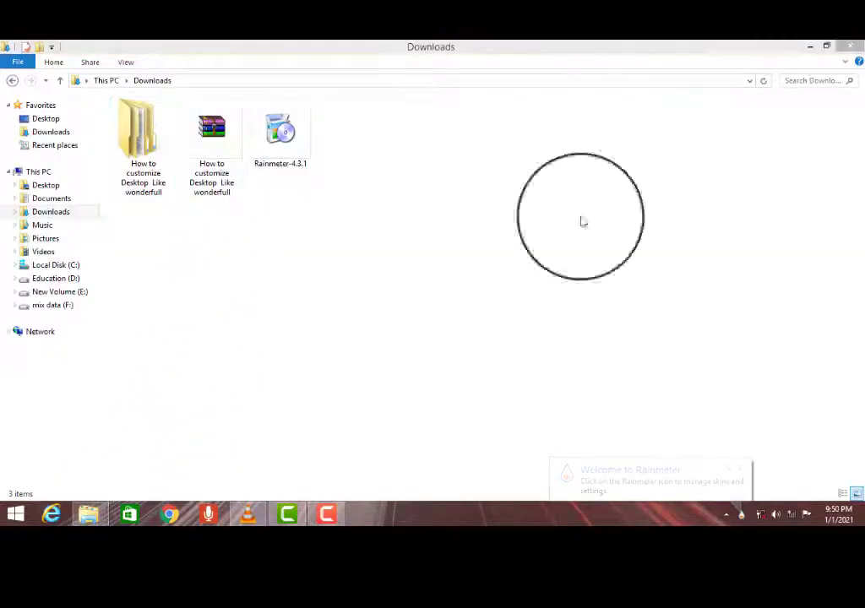
click(842, 47)
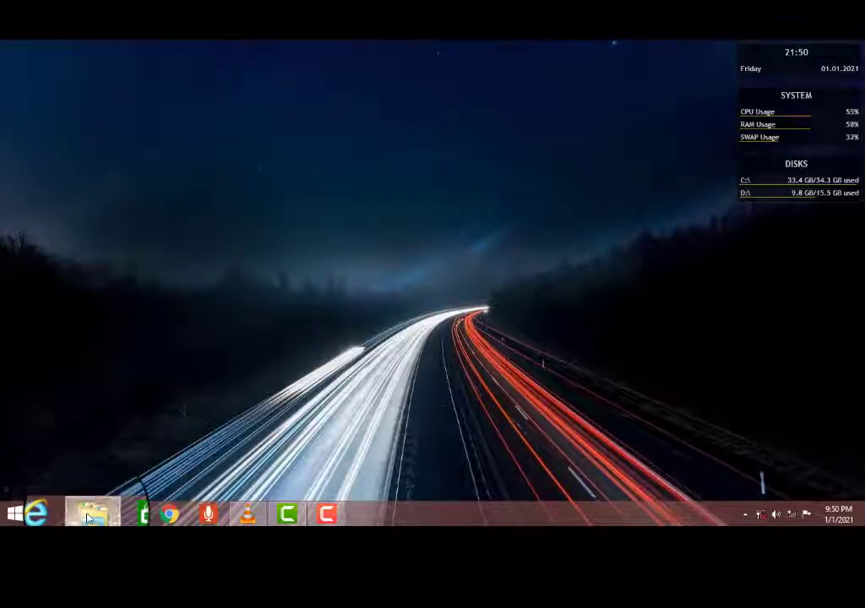
Set the "How to customize Desktop Like wonderfull" image from the extracted folder as the desktop background
click(89, 517)
right_click(226, 148)
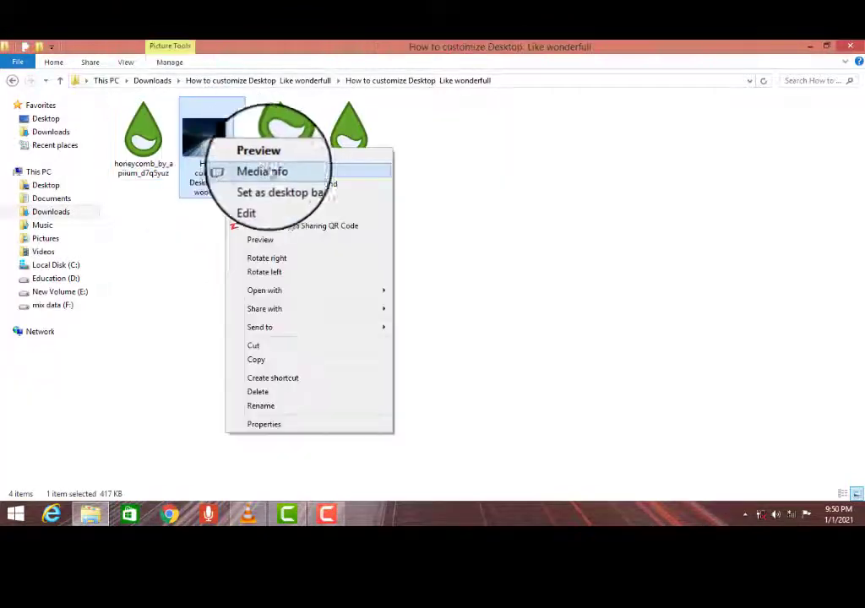
click(280, 186)
click(463, 276)
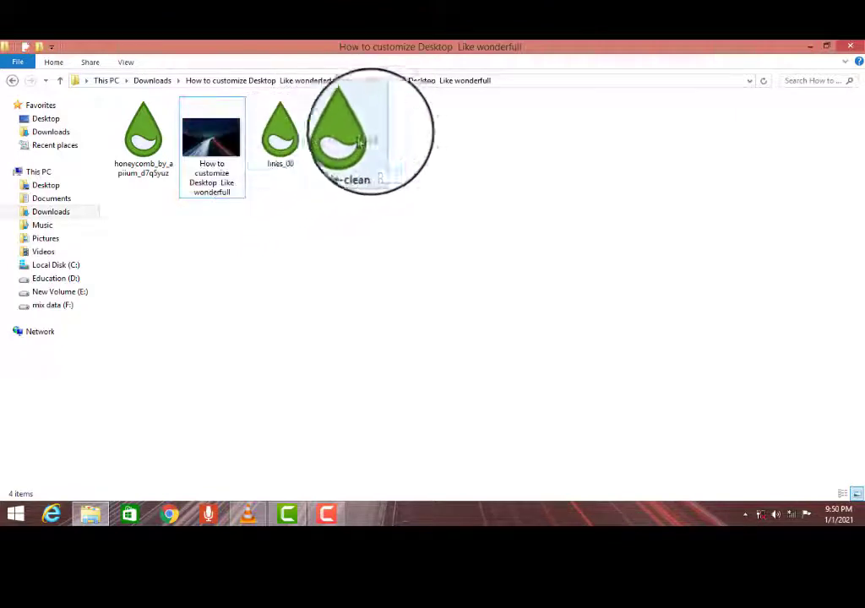
Install the simple-clean Rainmeter skin with its included layout applied, and minimize the folder window
double_click(361, 143)
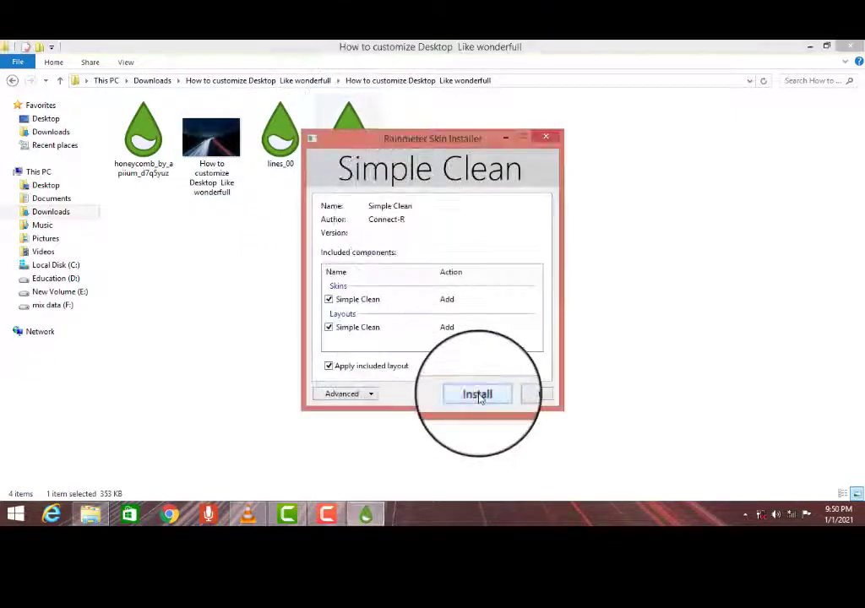
click(478, 395)
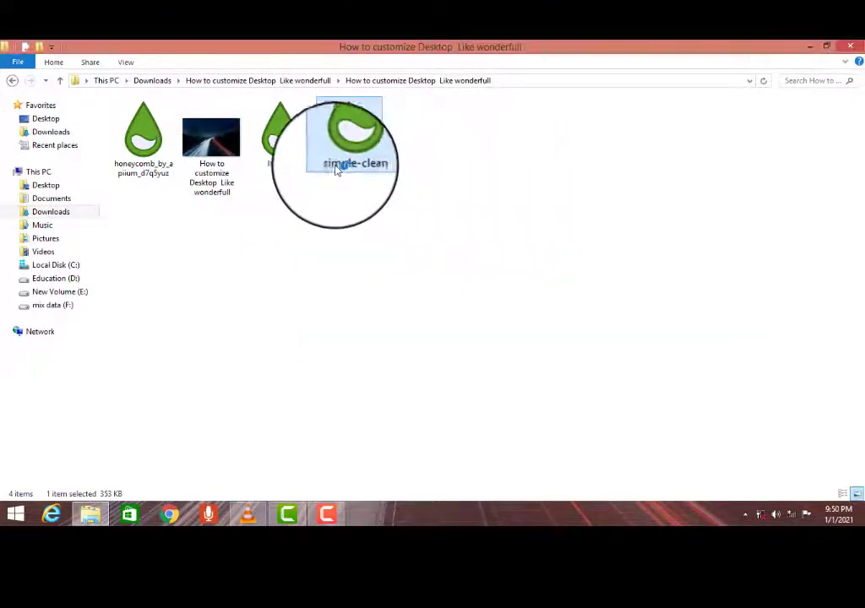
click(810, 53)
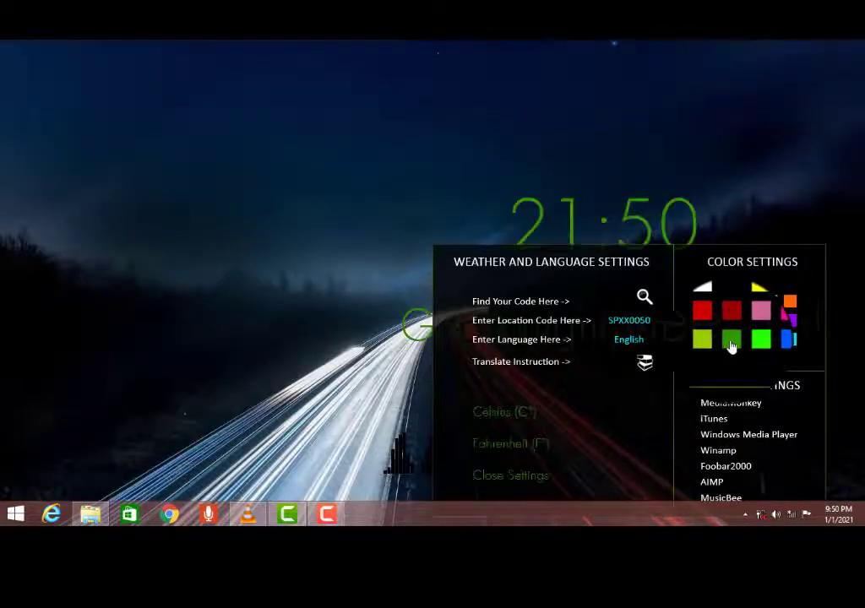
Refresh the desktop and unload the Simple Clean weather, language and color settings skin
right_click(438, 47)
click(476, 81)
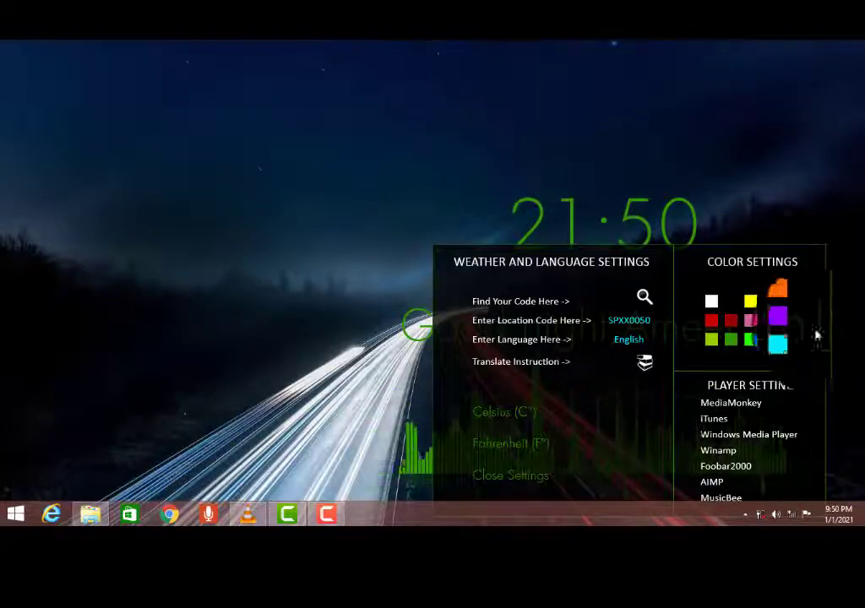
right_click(800, 456)
click(777, 464)
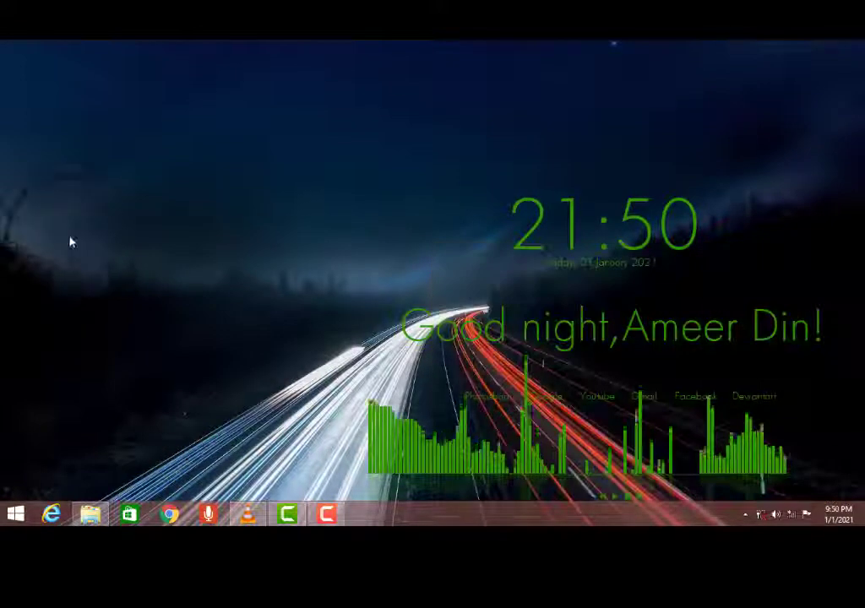
Install the lines_00 Rainmeter skin from the extracted folder and minimize the folder window
click(90, 513)
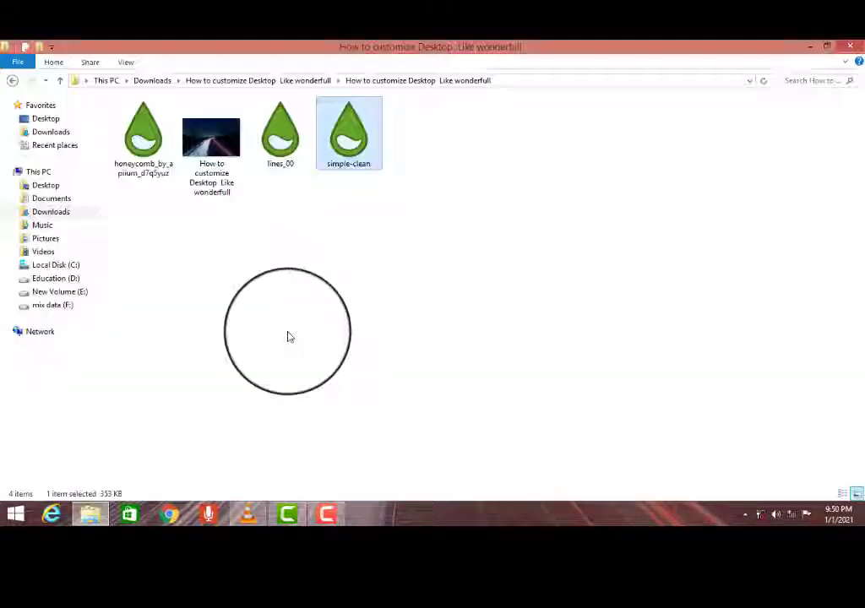
double_click(281, 140)
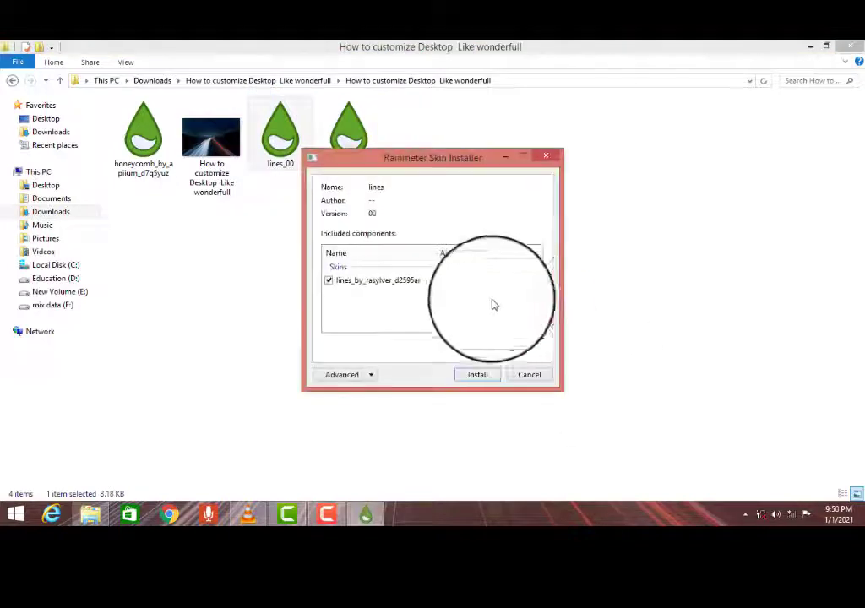
click(493, 380)
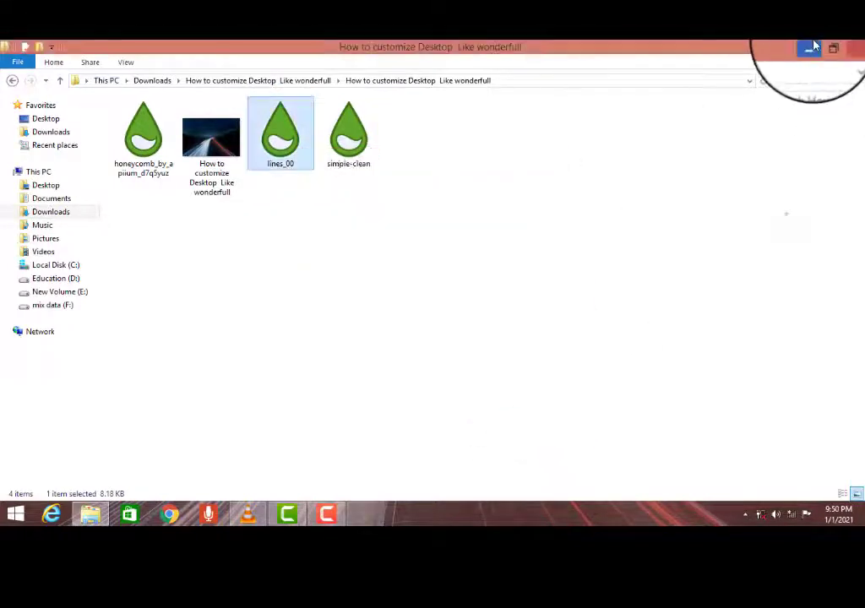
click(814, 46)
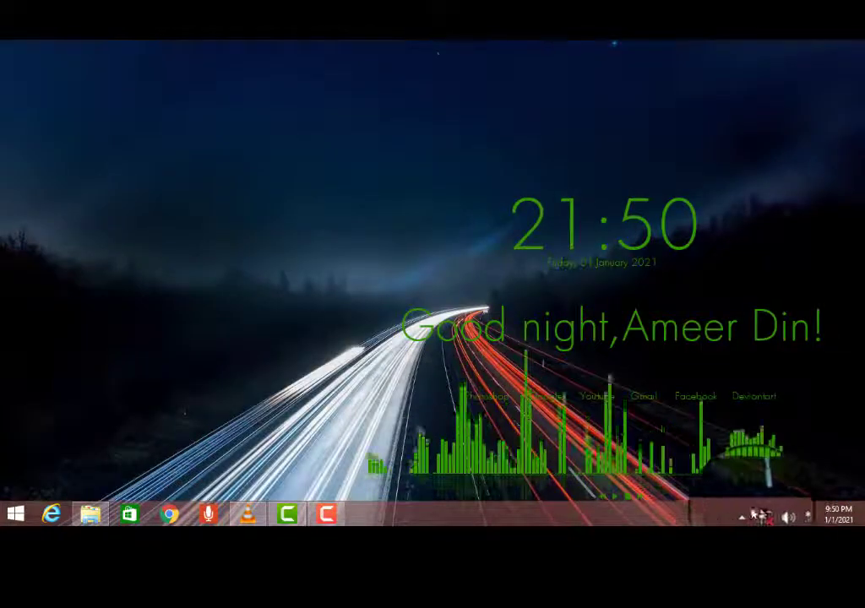
In the Rainmeter manager, load the Lines skins pwrver.ini from Battery and cpuver.ini from CPU
click(743, 516)
click(763, 429)
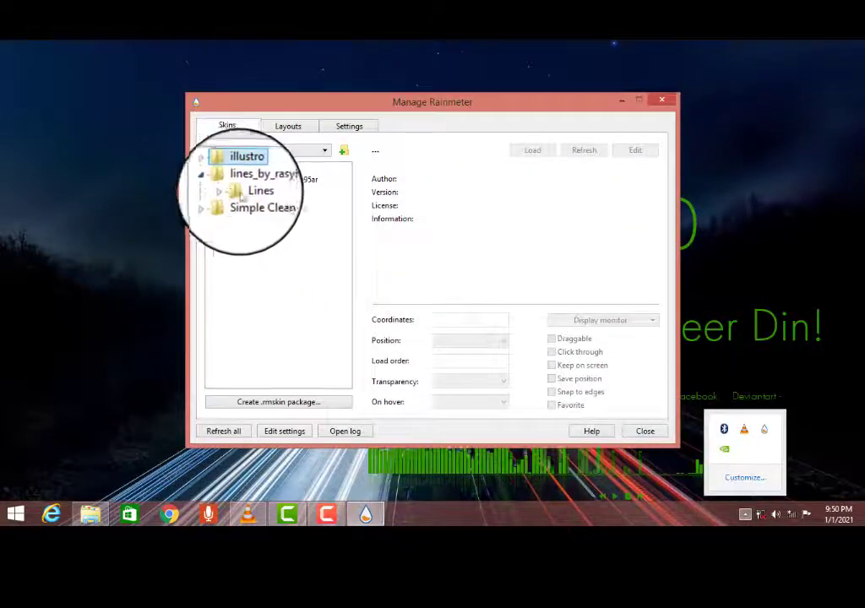
click(227, 196)
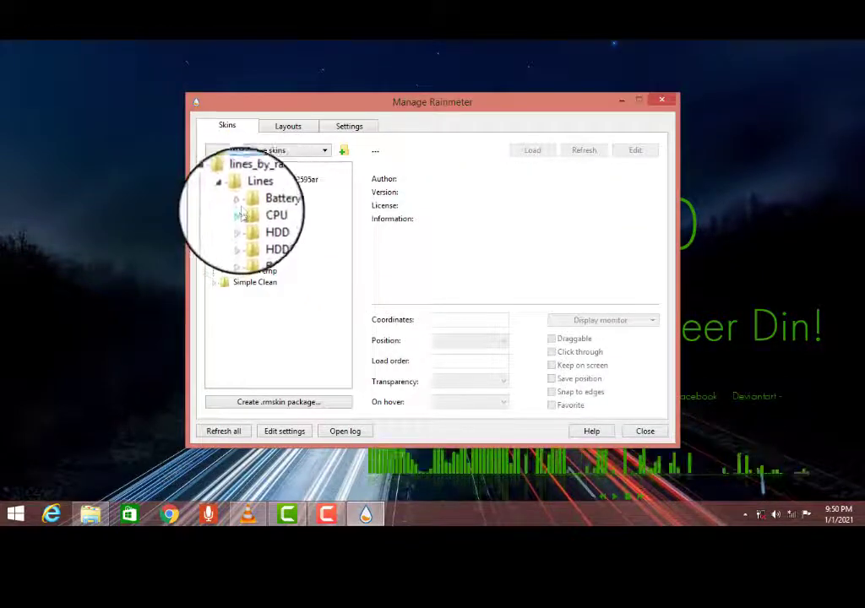
click(235, 222)
double_click(288, 232)
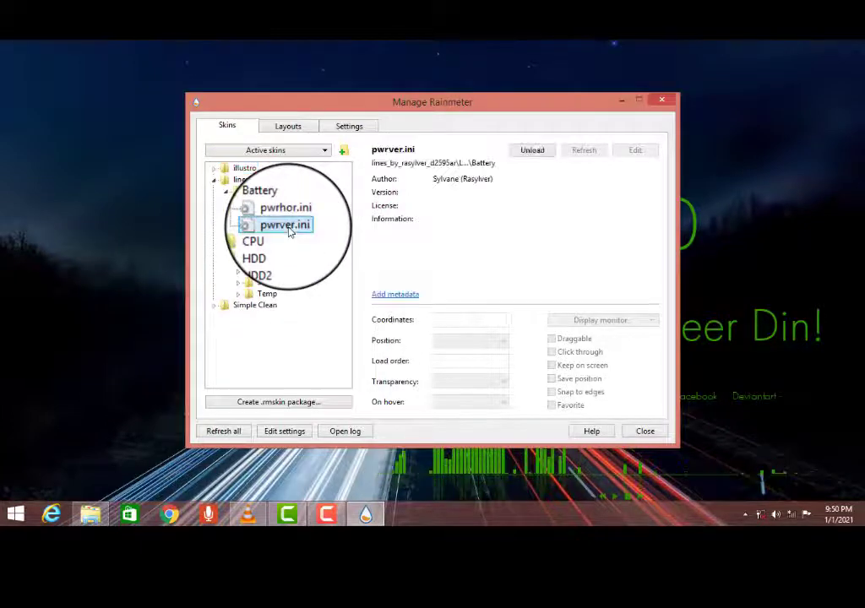
double_click(289, 260)
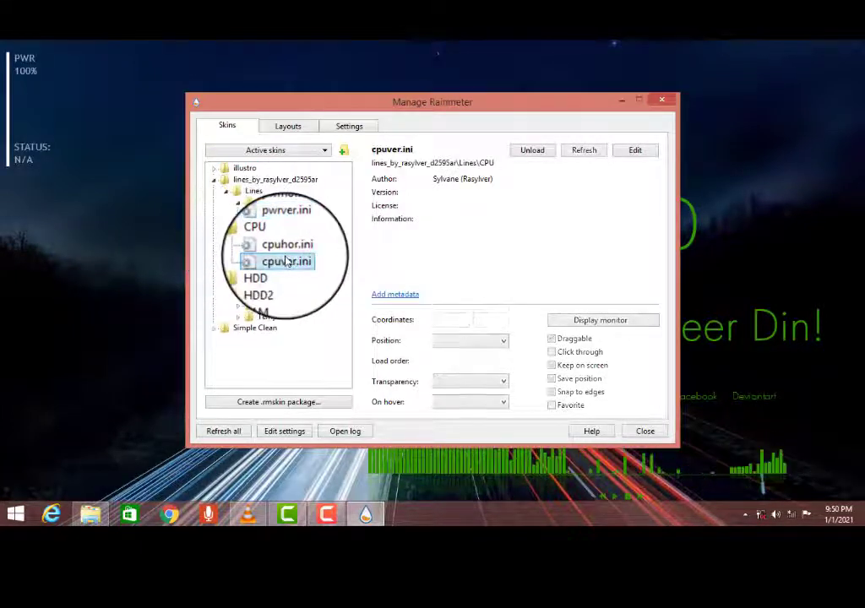
Load the Lines skin HDDhor.ini from HDD, select ramver.ini under RAM, and close the manager
click(238, 271)
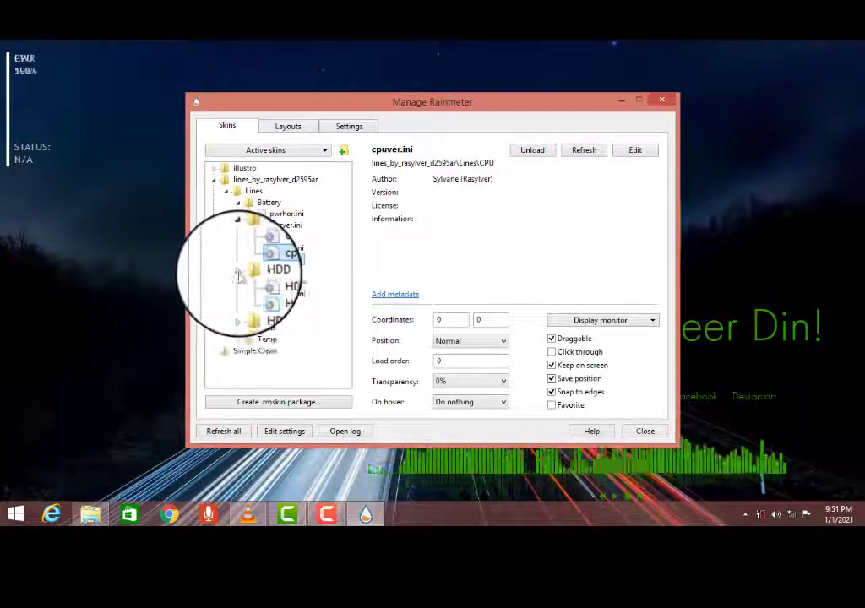
click(296, 283)
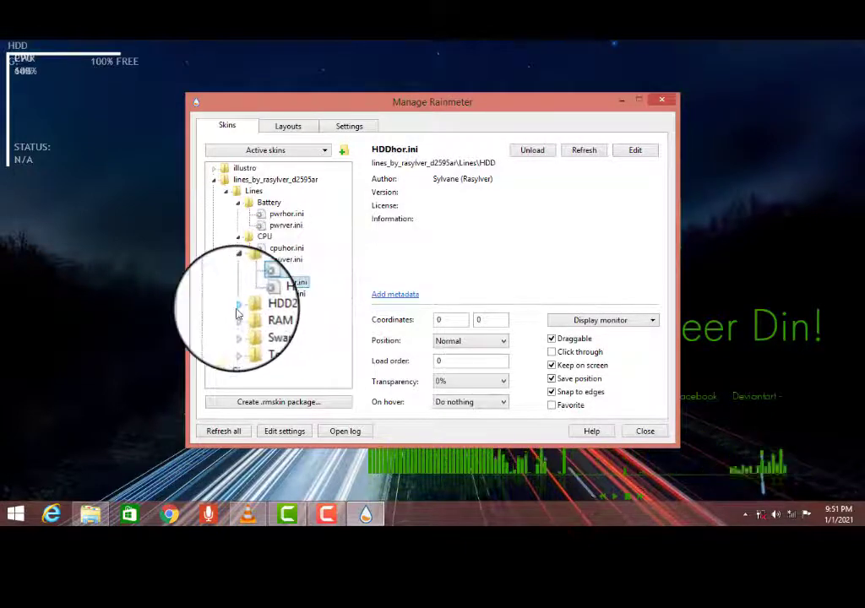
click(237, 317)
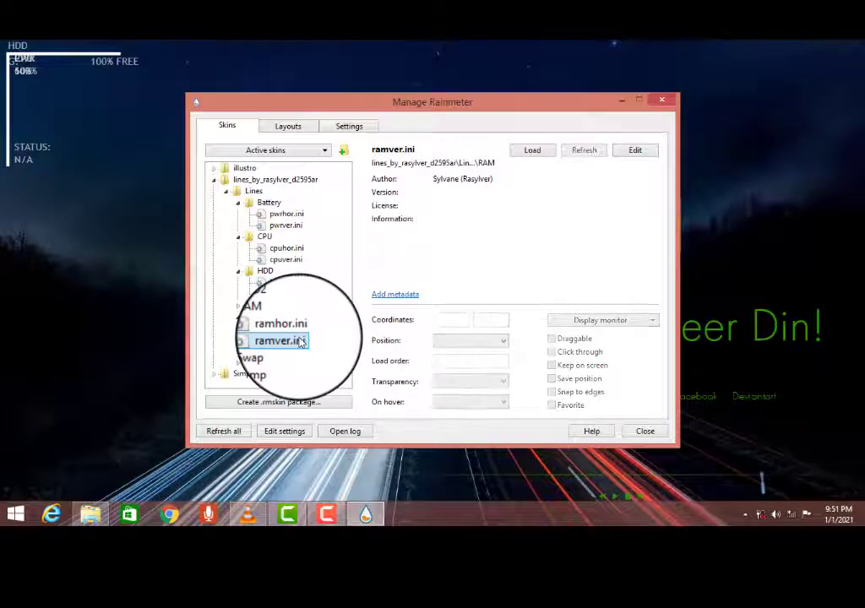
click(661, 100)
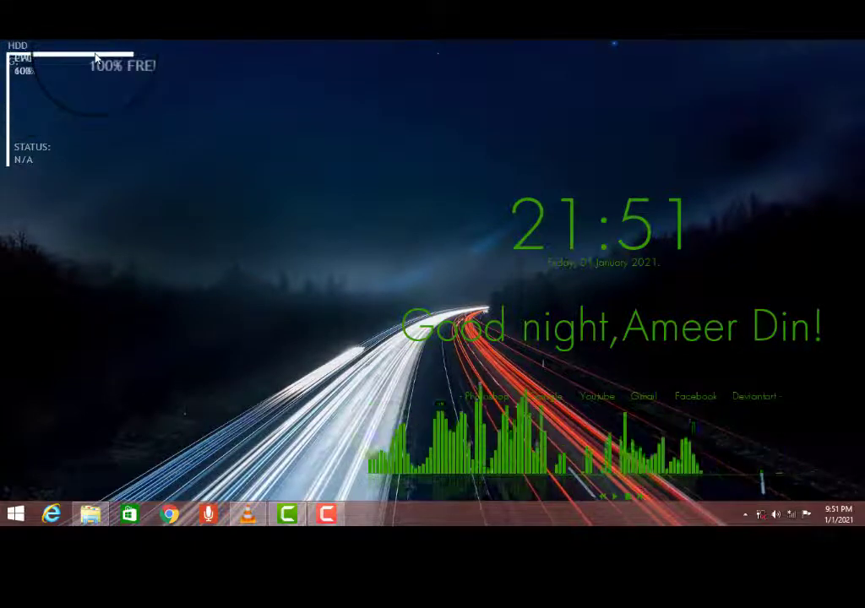
Position the power, CPU and HDD meters on the desktop above and to the right of the clock, and refresh the desktop
right_click(126, 91)
click(32, 145)
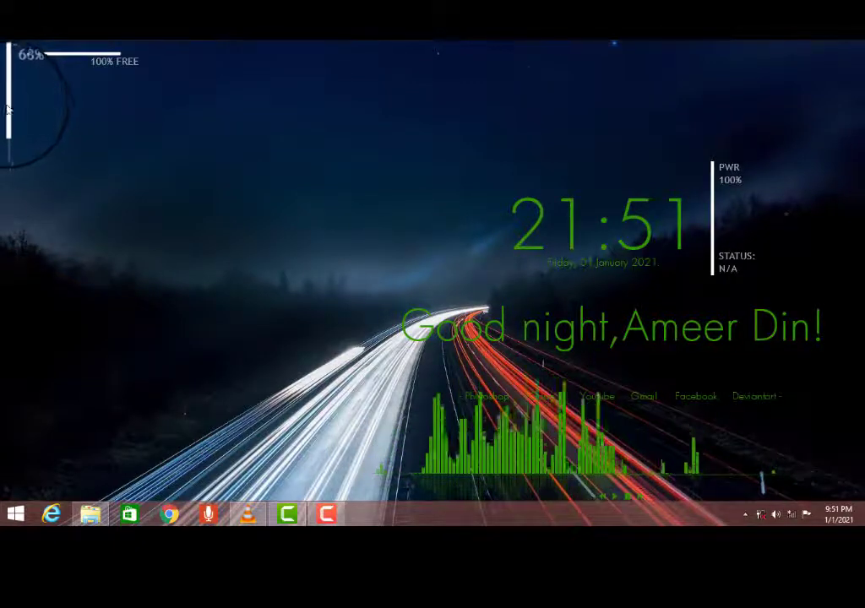
drag(10, 169, 672, 154)
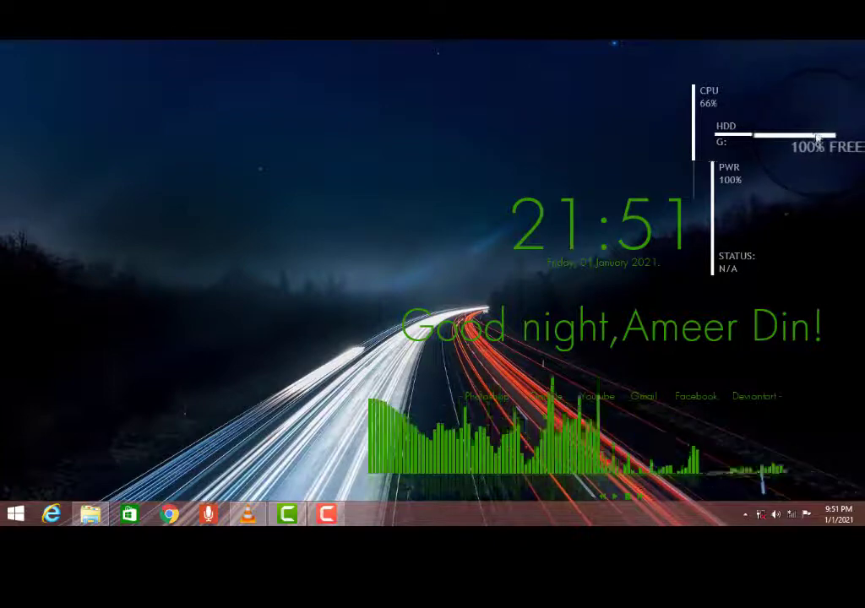
right_click(777, 222)
click(769, 356)
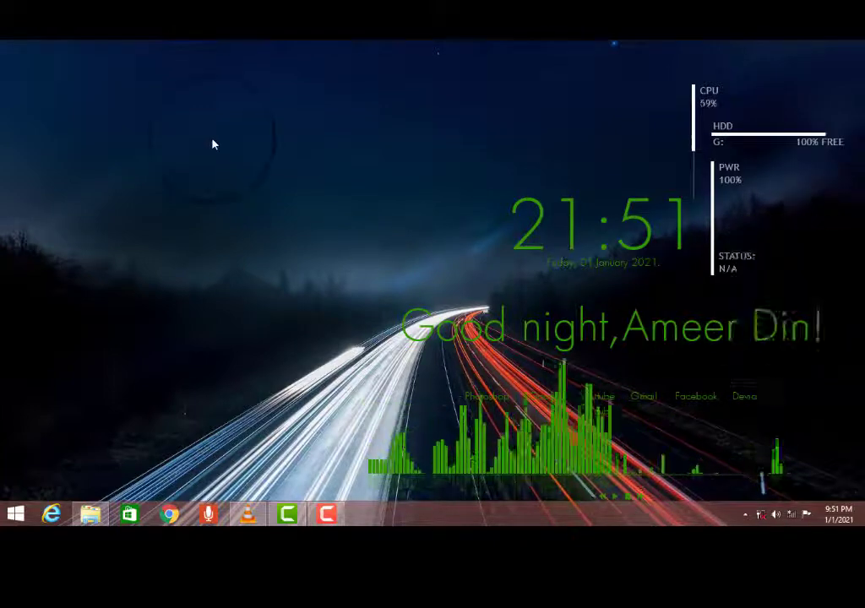
right_click(212, 141)
click(174, 463)
Install the honeycomb_by_apiium_d7q5yuz Rainmeter skin from the extracted folder, close the folder and refresh the desktop
click(90, 513)
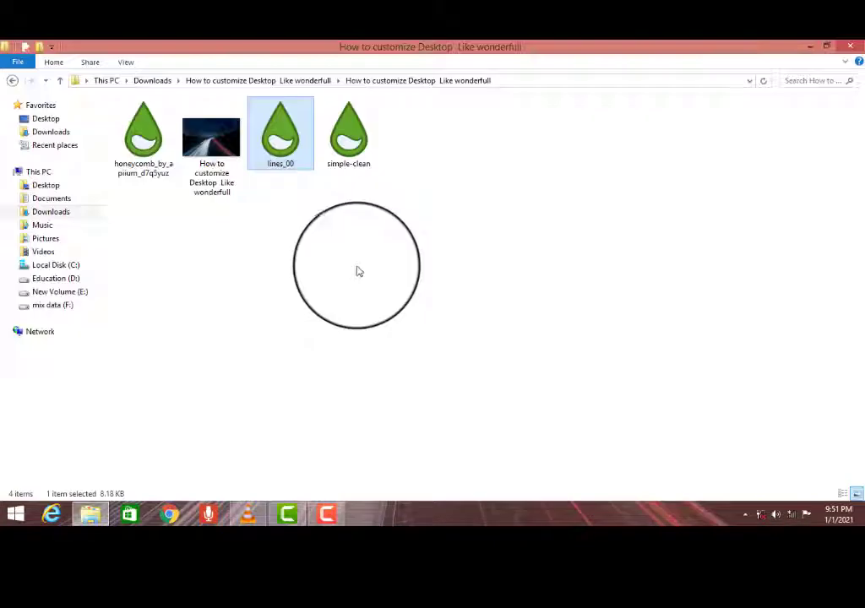
double_click(163, 130)
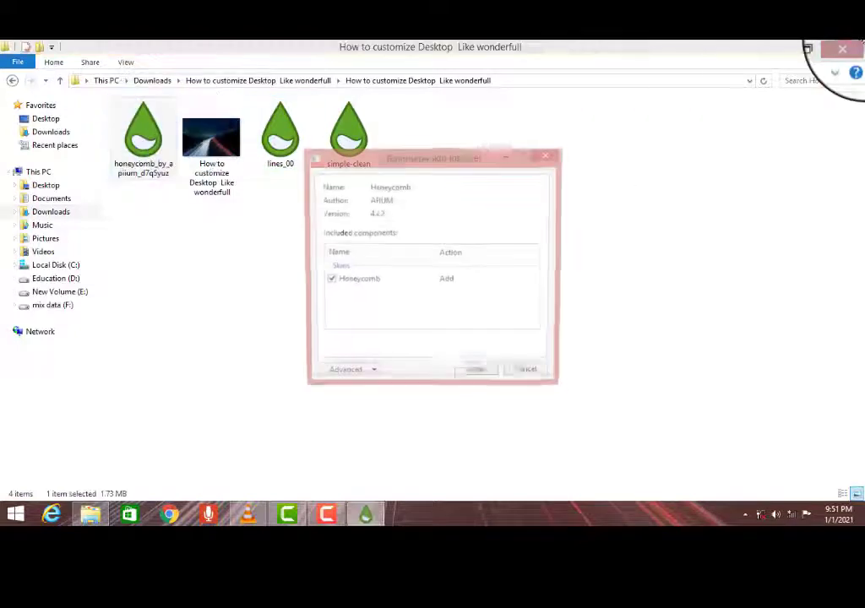
click(477, 374)
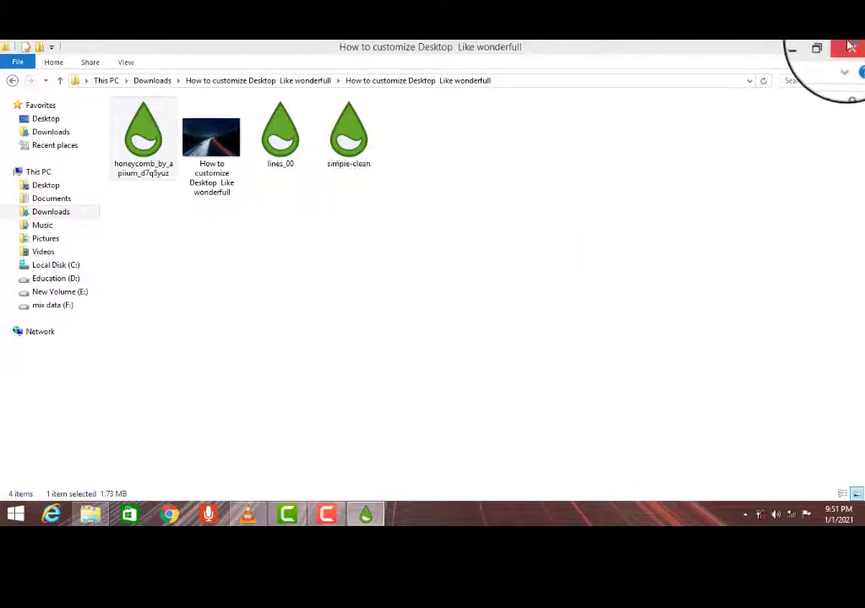
click(849, 46)
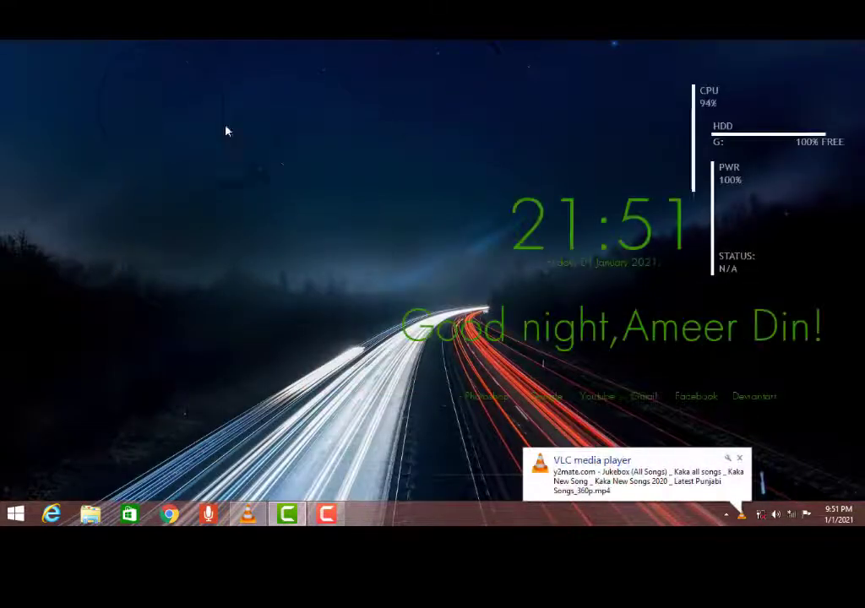
right_click(279, 93)
click(327, 144)
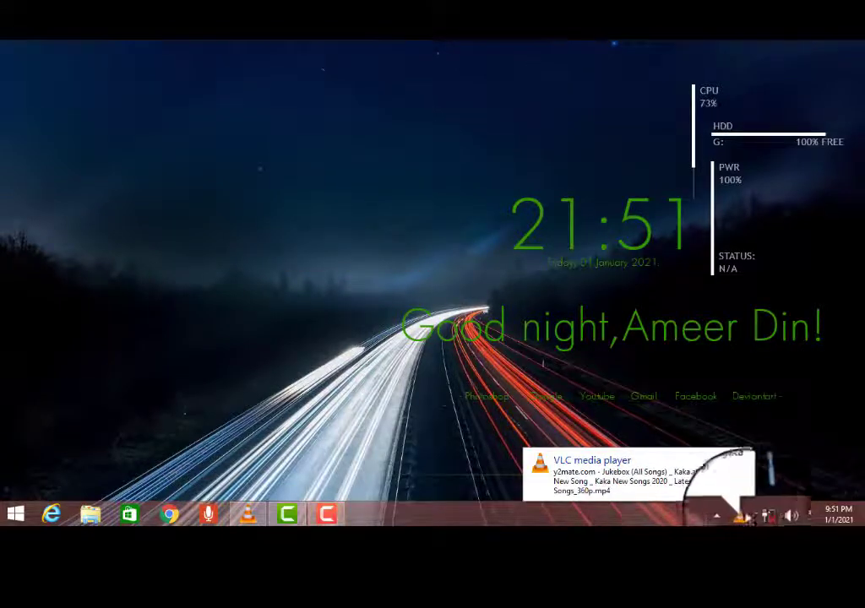
Open the Rainmeter manager and load the Honeycomb skins battlenet.ini and civv.ini
click(765, 432)
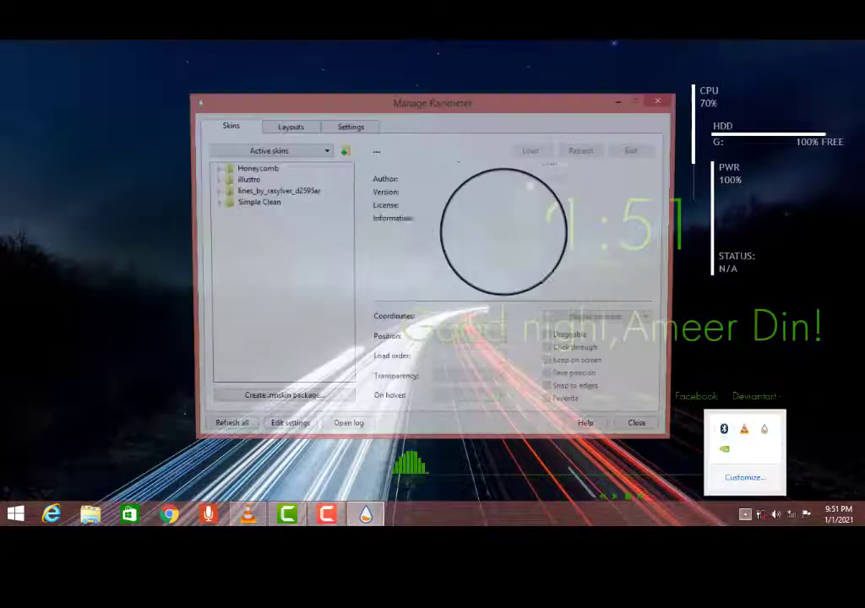
double_click(237, 177)
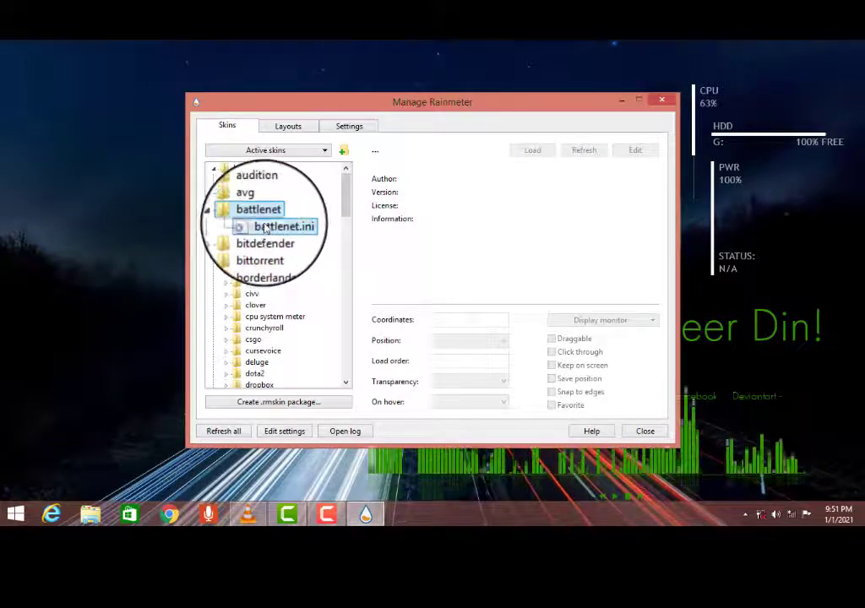
double_click(258, 246)
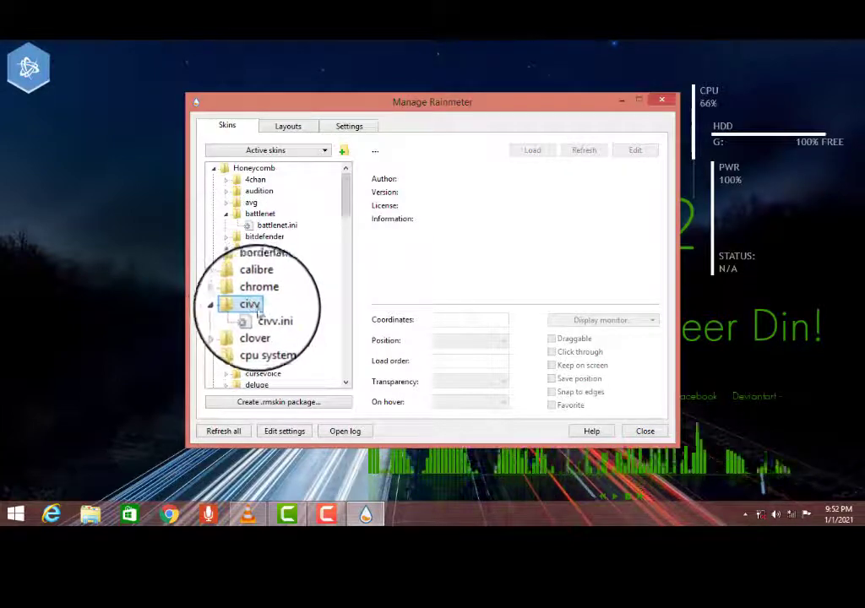
double_click(264, 329)
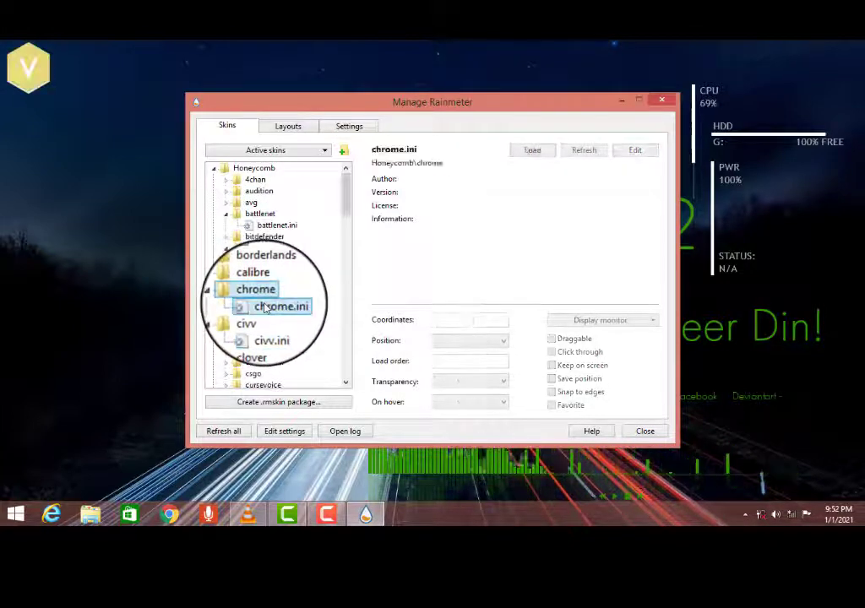
Load the Honeycomb skins chrome.ini, firefox.ini, folder.ini and gameboy.ini, and close the manager
double_click(265, 308)
double_click(254, 355)
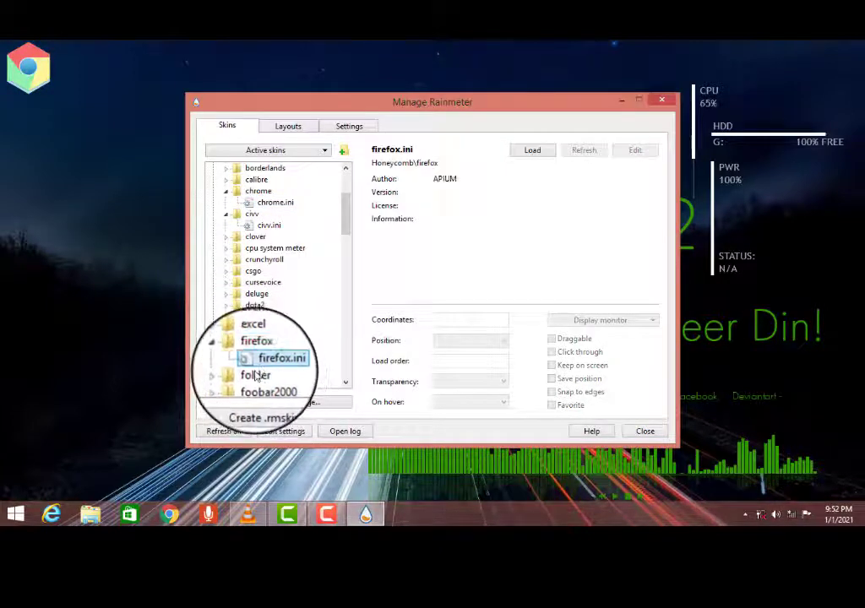
scroll(256, 378, down, 3)
double_click(262, 363)
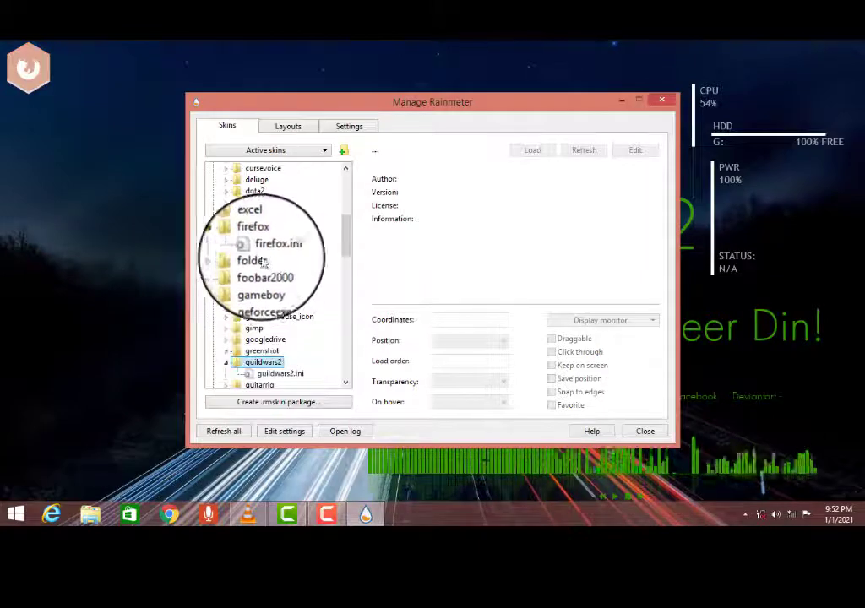
click(269, 273)
double_click(258, 292)
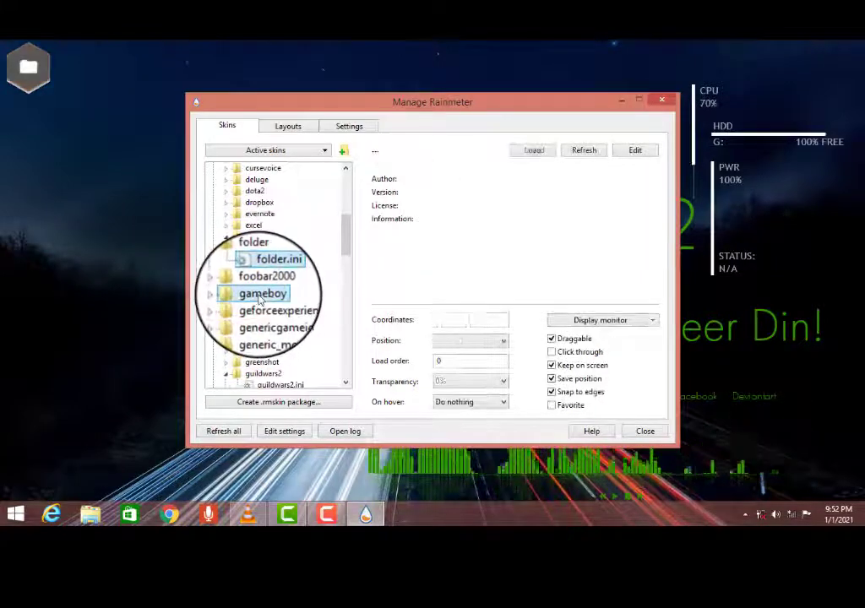
double_click(286, 306)
click(661, 100)
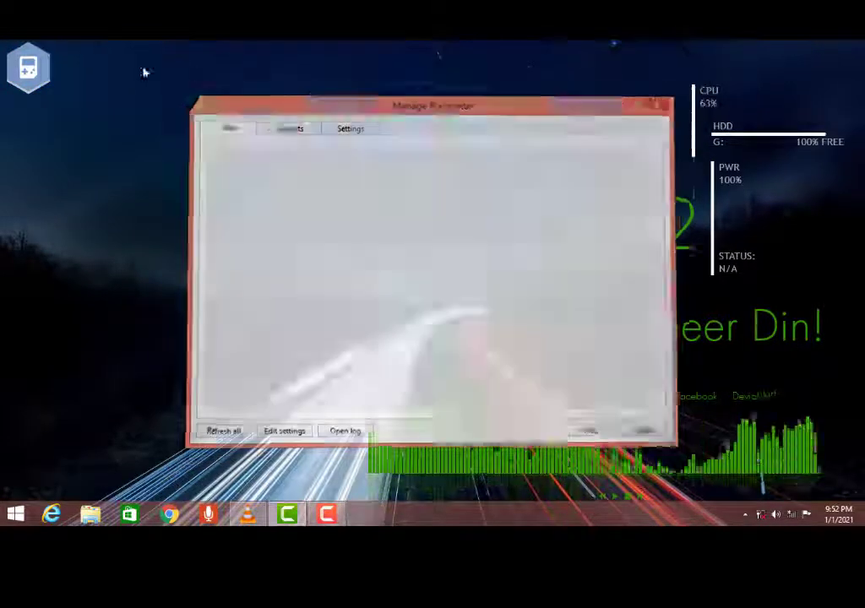
Arrange the stacked Honeycomb icons in two interlocking rows: civv, chrome and battlenet above folder, gameboy and firefox
drag(42, 73, 100, 139)
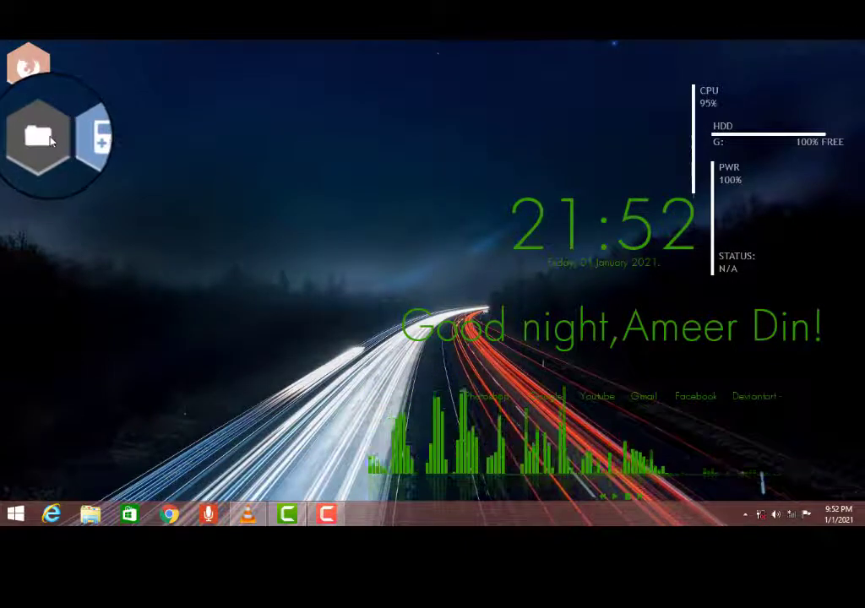
drag(31, 74, 131, 148)
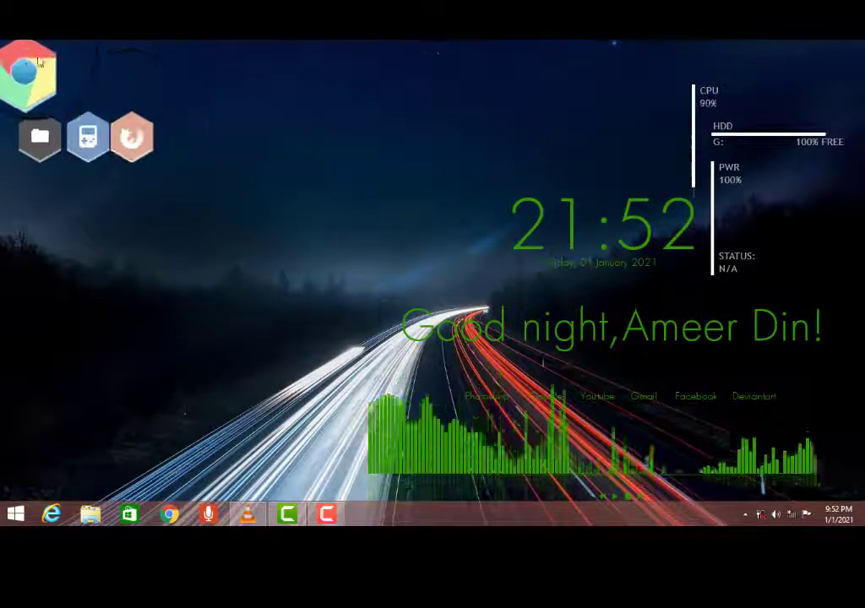
drag(39, 60, 108, 81)
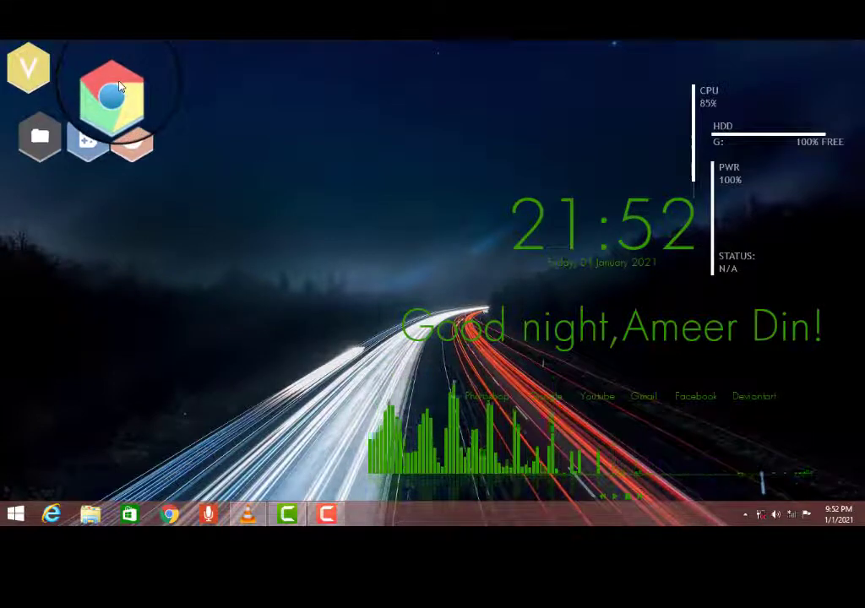
drag(20, 59, 72, 76)
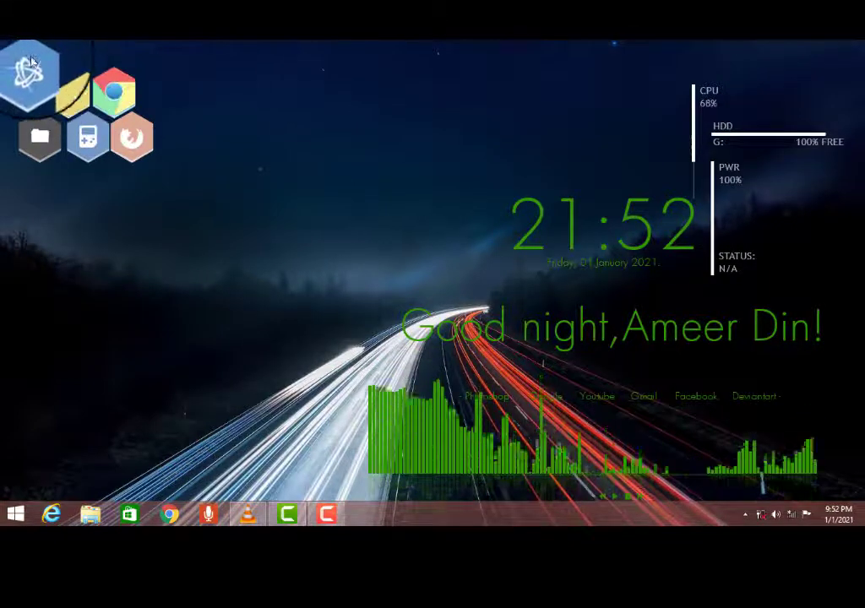
drag(16, 80, 143, 89)
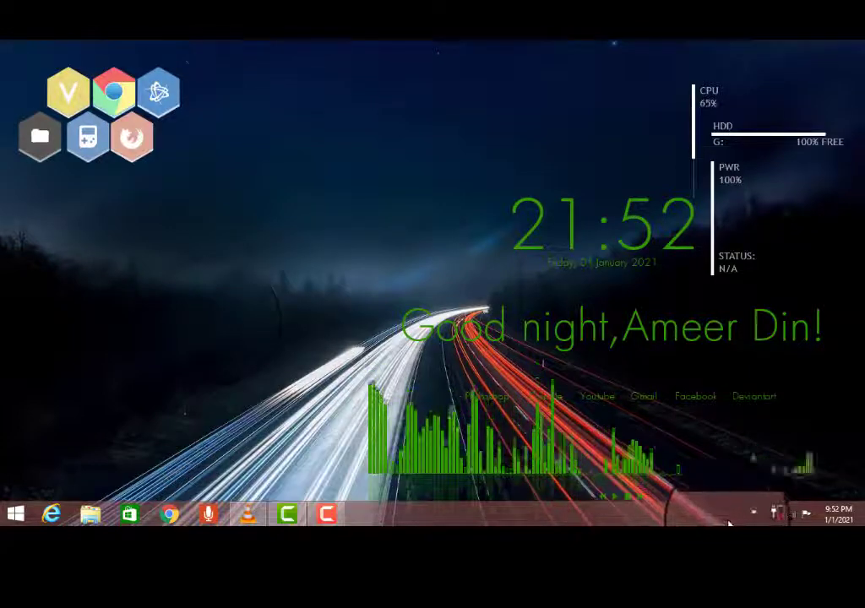
click(326, 514)
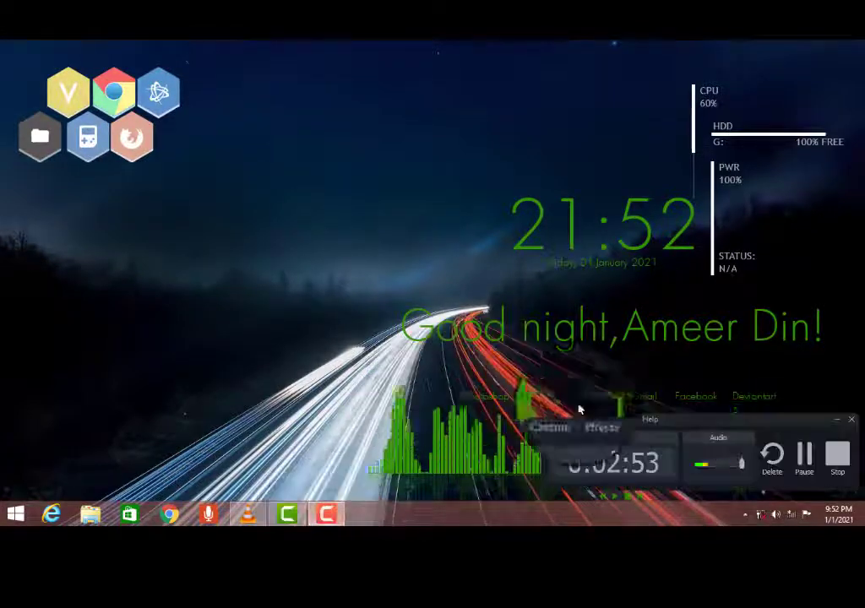
click(814, 473)
click(804, 461)
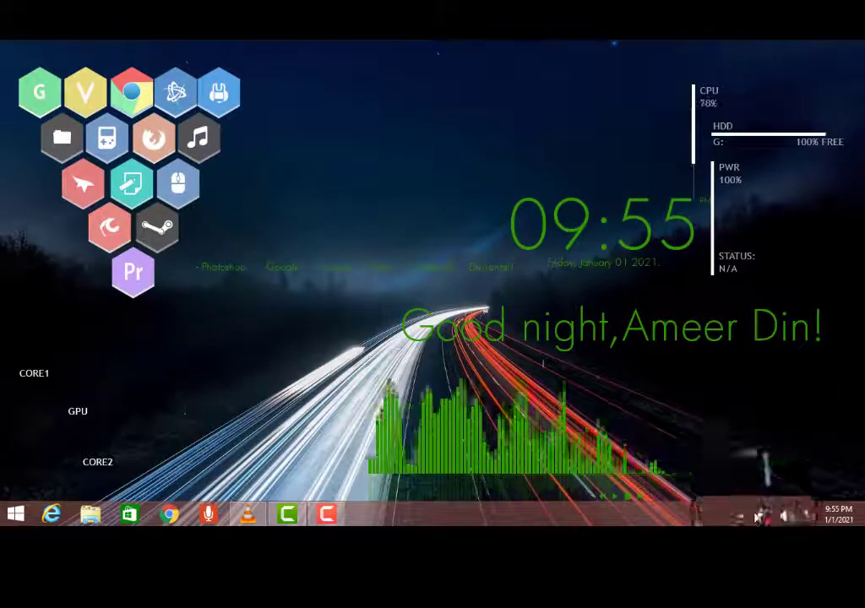
In the Rainmeter manager, load the illustro skin 2 Disks.ini and place it between the Honeycomb icons and the CPU meter
click(765, 430)
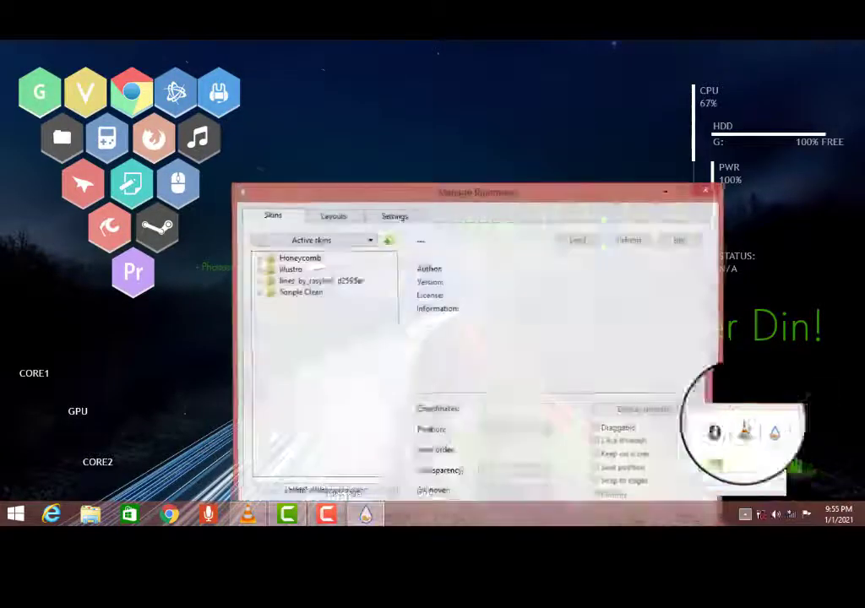
click(259, 272)
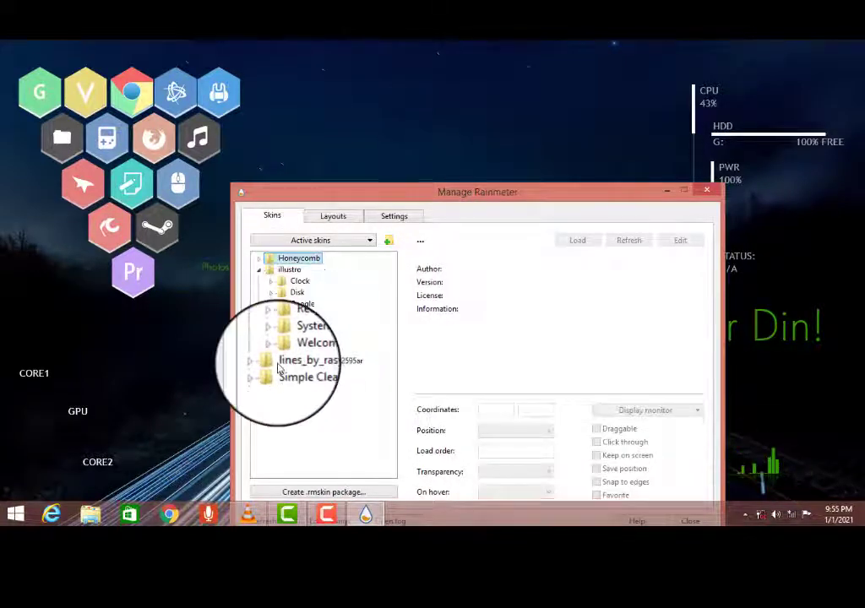
click(273, 300)
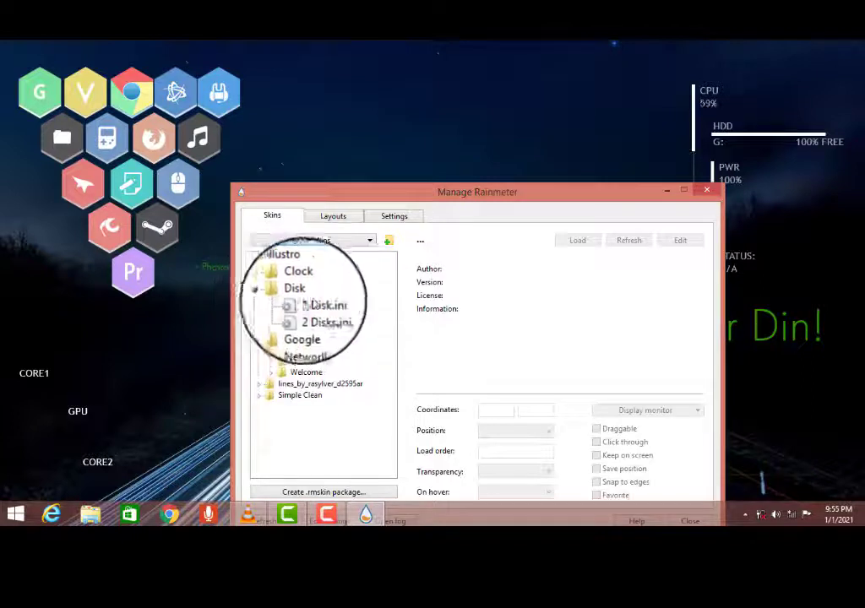
double_click(318, 315)
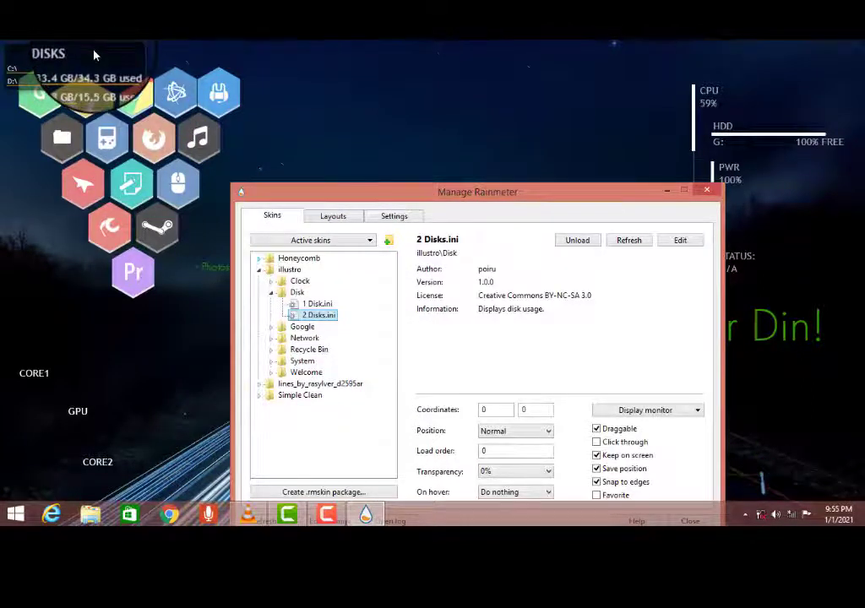
drag(96, 54, 502, 103)
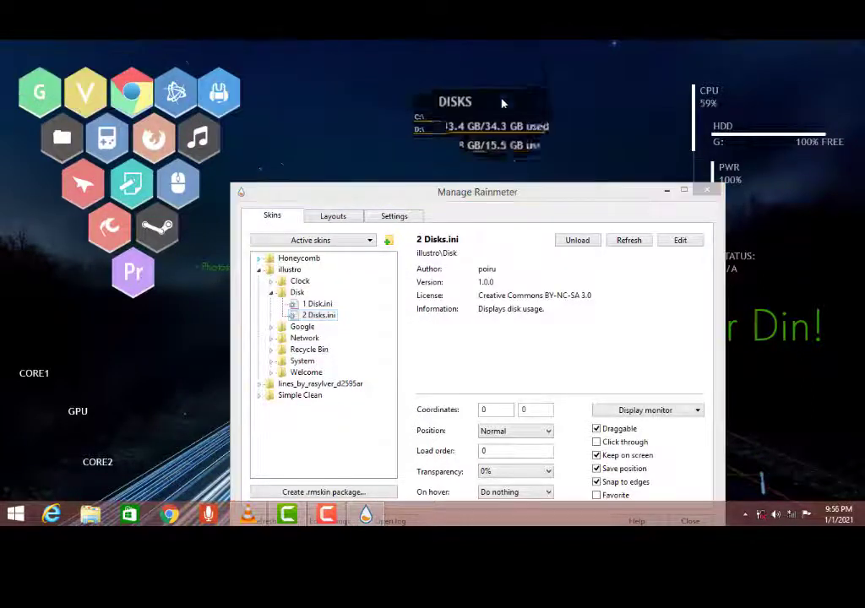
Load the illustro skins Recycle Bin.ini and Welcome.ini, placing the recycle bin meter directly below the disks meter
click(271, 348)
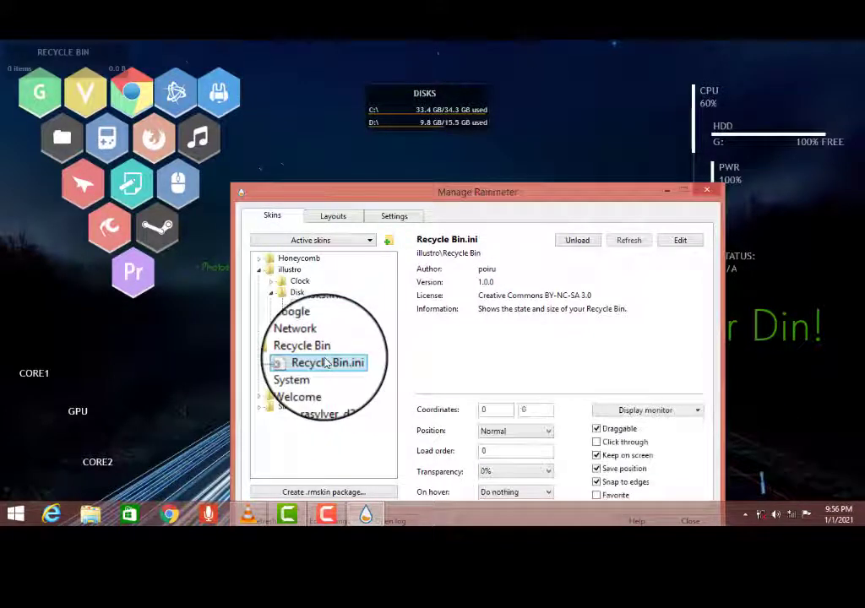
drag(81, 49, 474, 158)
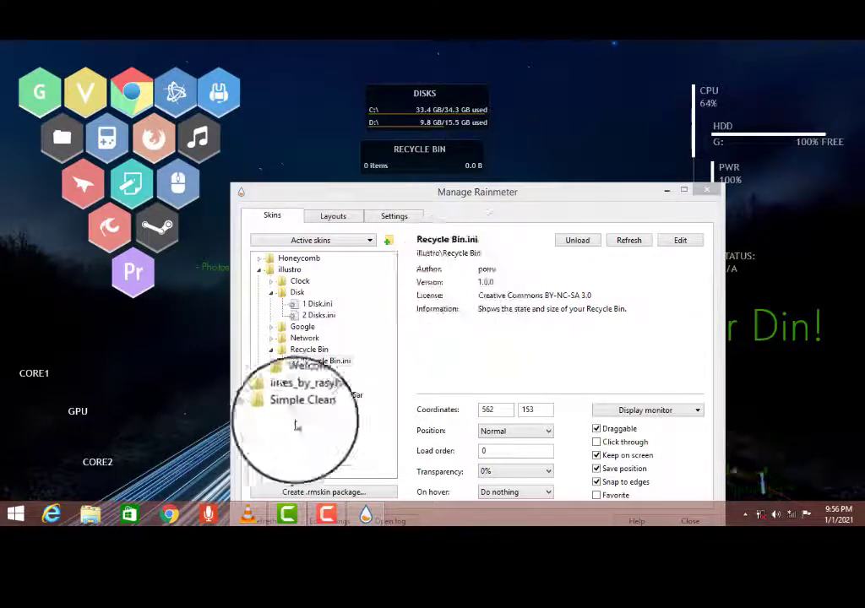
click(272, 384)
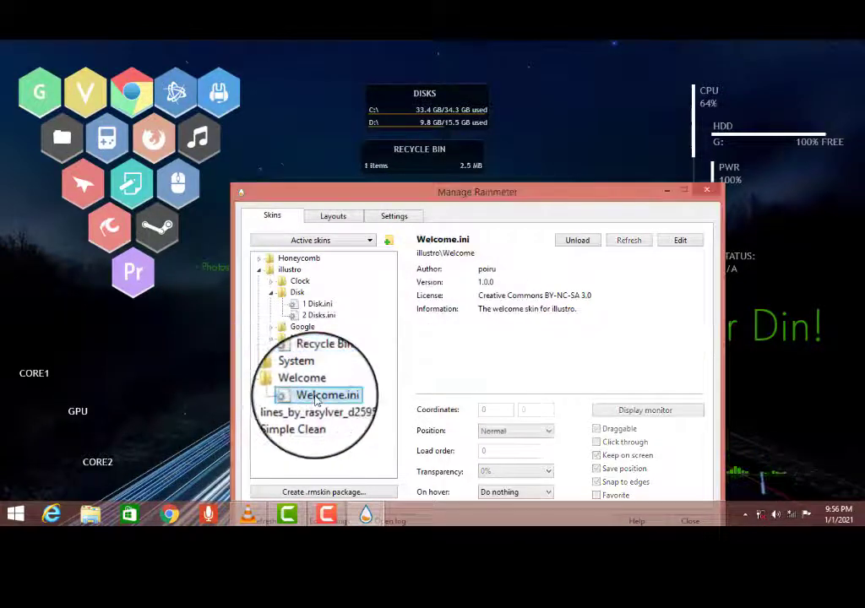
Swap the Welcome skin for illustro's System.ini placed directly below the recycle bin meter, close the manager and refresh the desktop
double_click(317, 402)
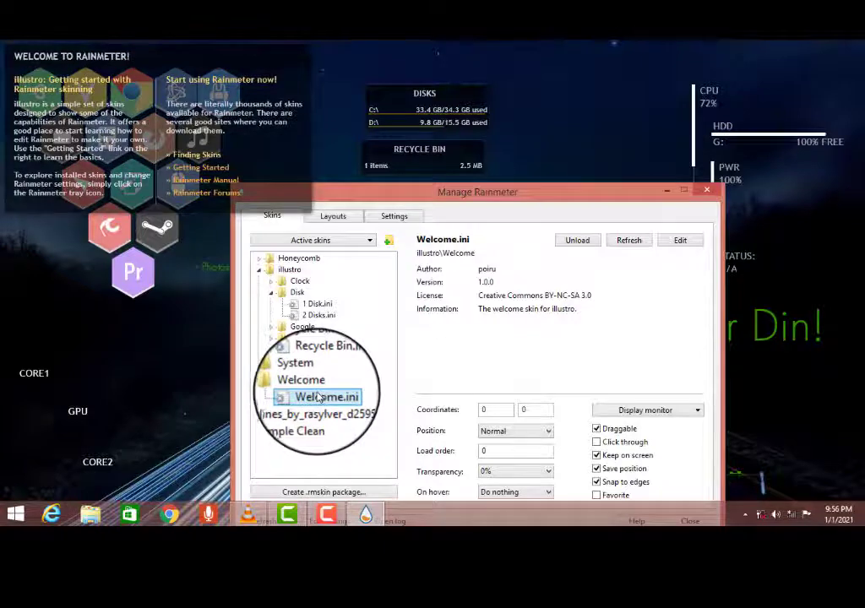
click(578, 242)
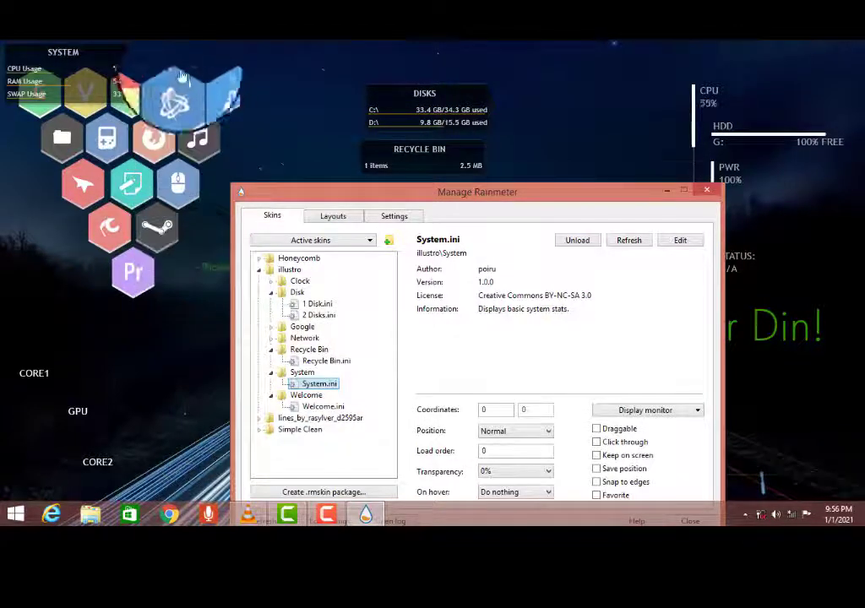
drag(112, 61, 449, 190)
click(707, 190)
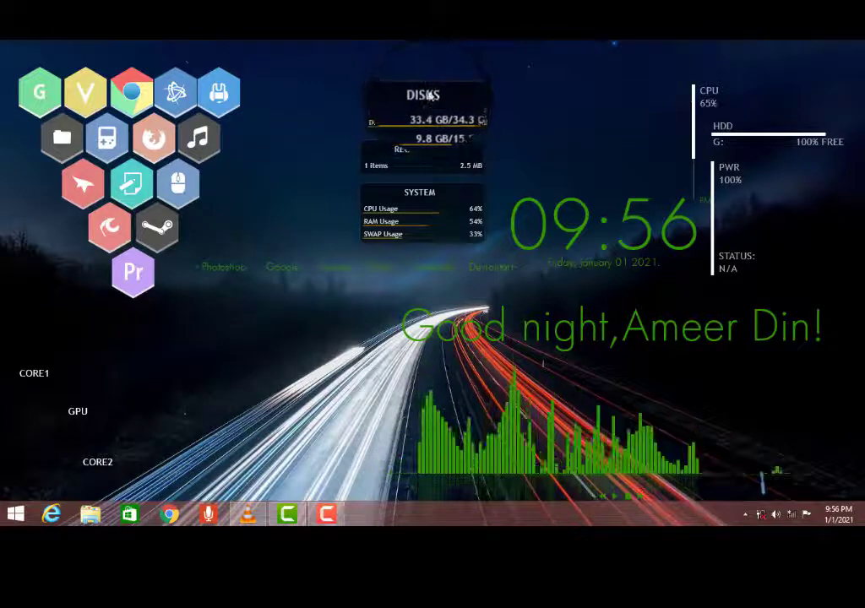
right_click(543, 77)
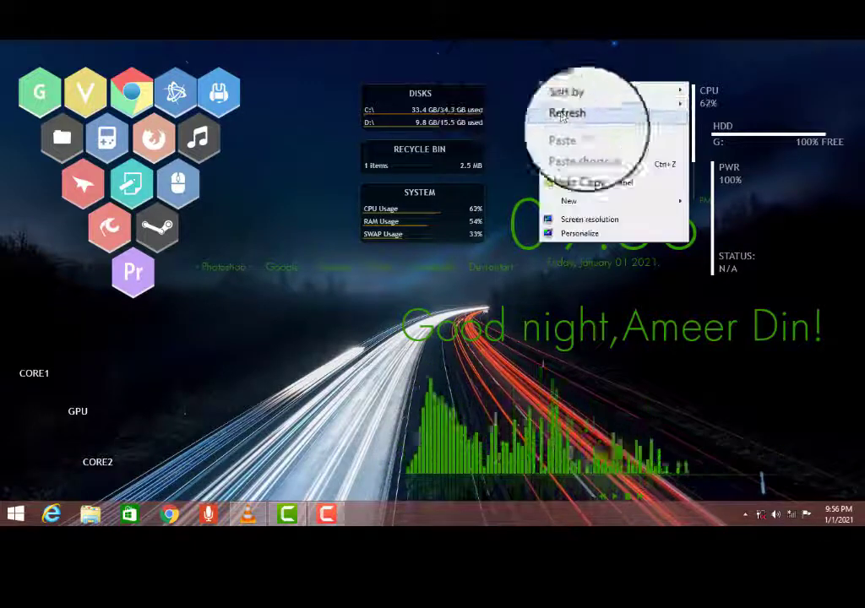
click(566, 122)
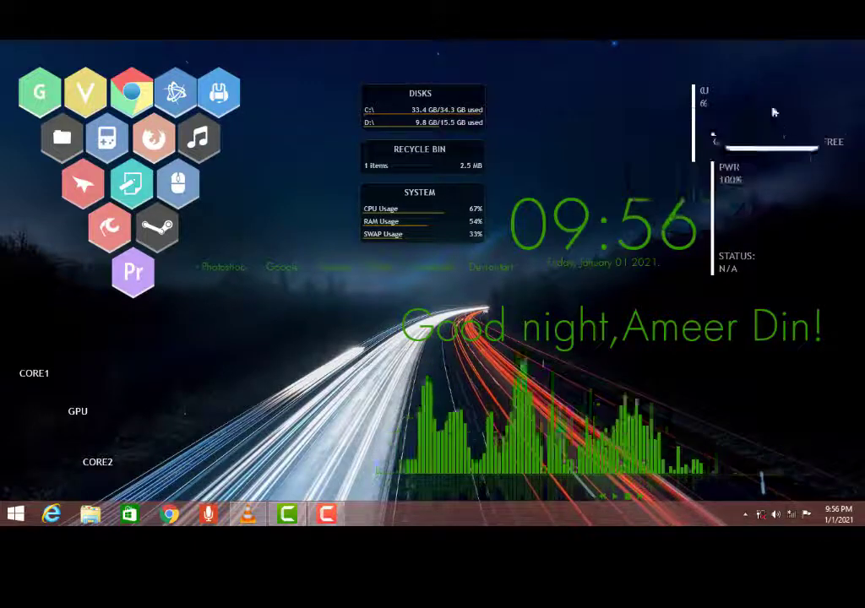
Configure the taskbar properties to auto-hide the taskbar and set its location on screen to Right
right_click(453, 502)
click(465, 504)
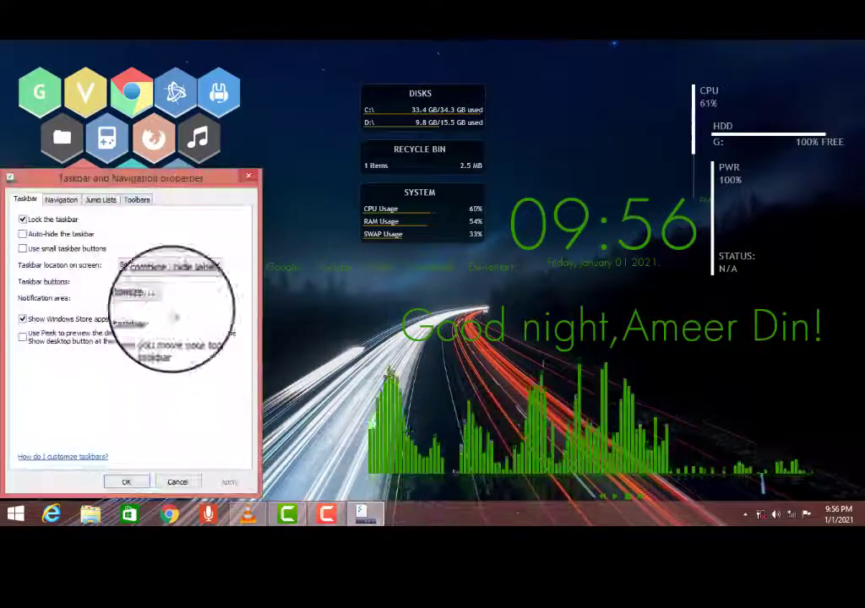
click(45, 235)
click(166, 267)
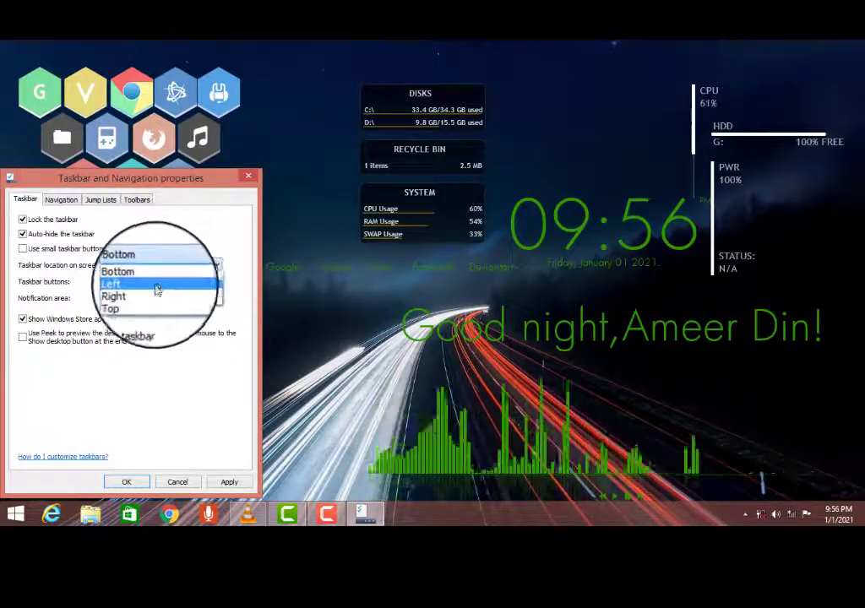
click(155, 296)
click(234, 485)
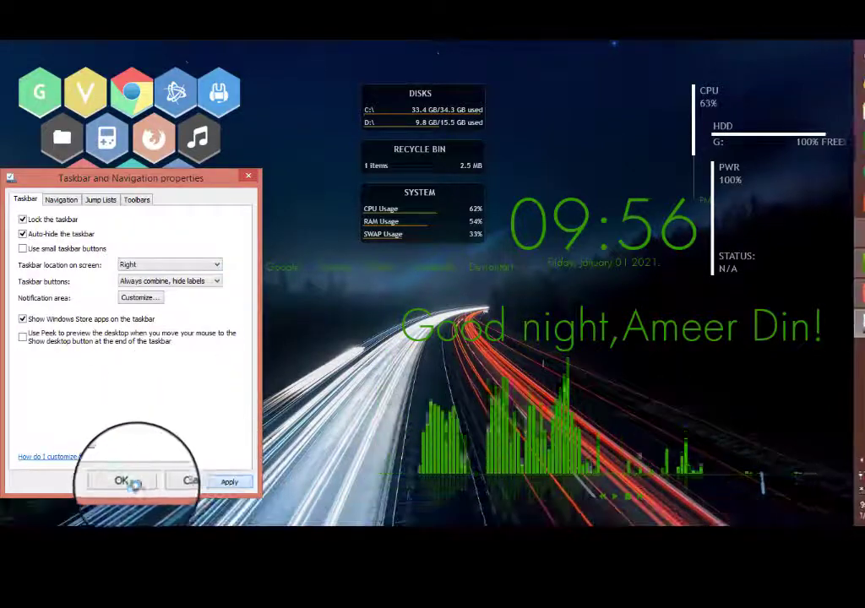
click(125, 483)
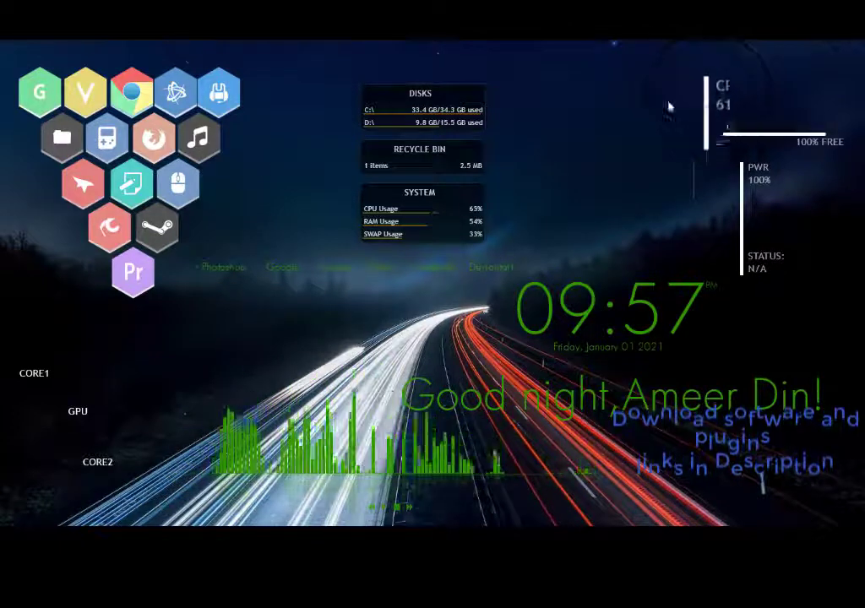
Refresh the desktop and reveal the auto-hidden taskbar to check its new location
mouse_move(860, 246)
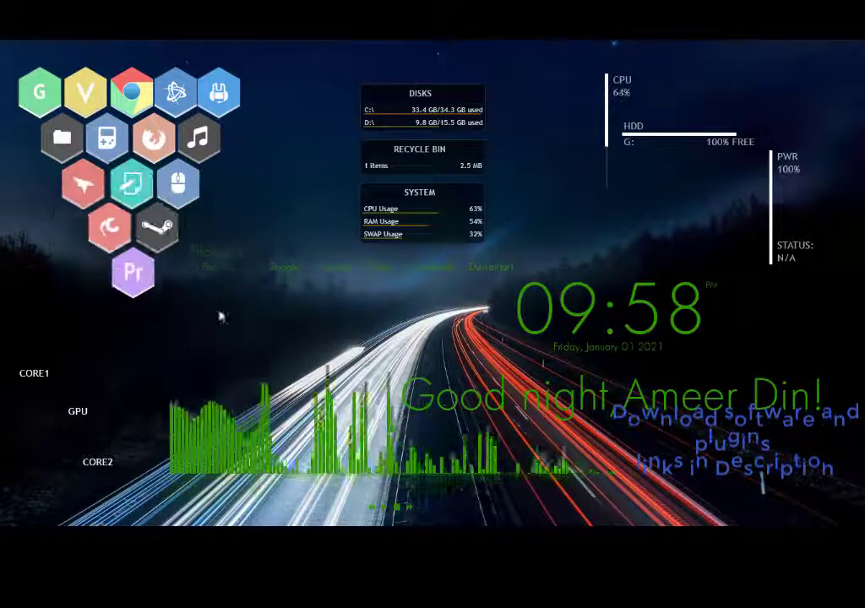
right_click(258, 164)
click(299, 215)
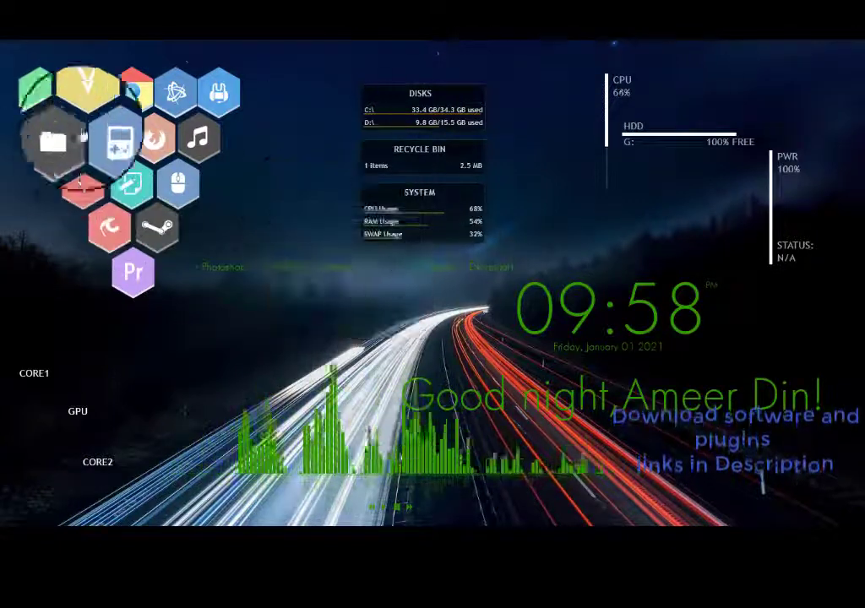
mouse_move(862, 179)
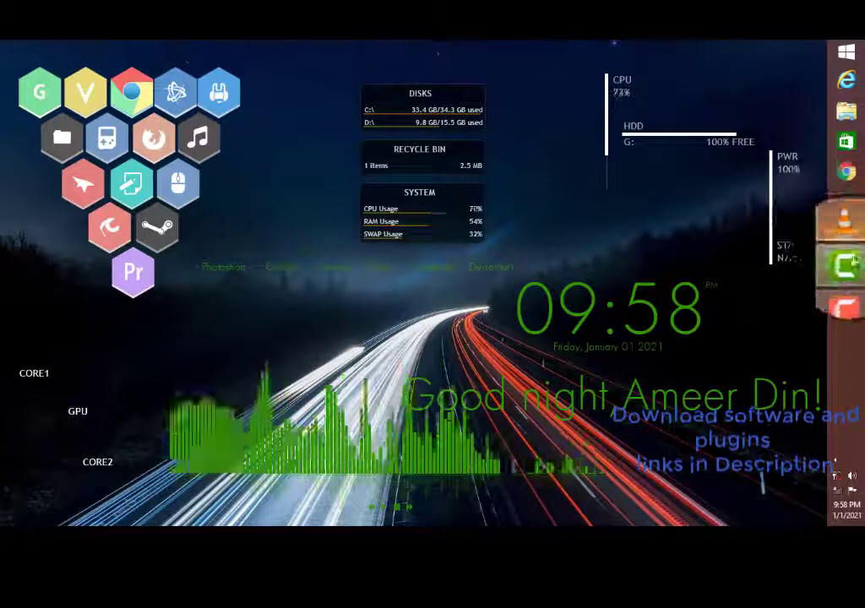